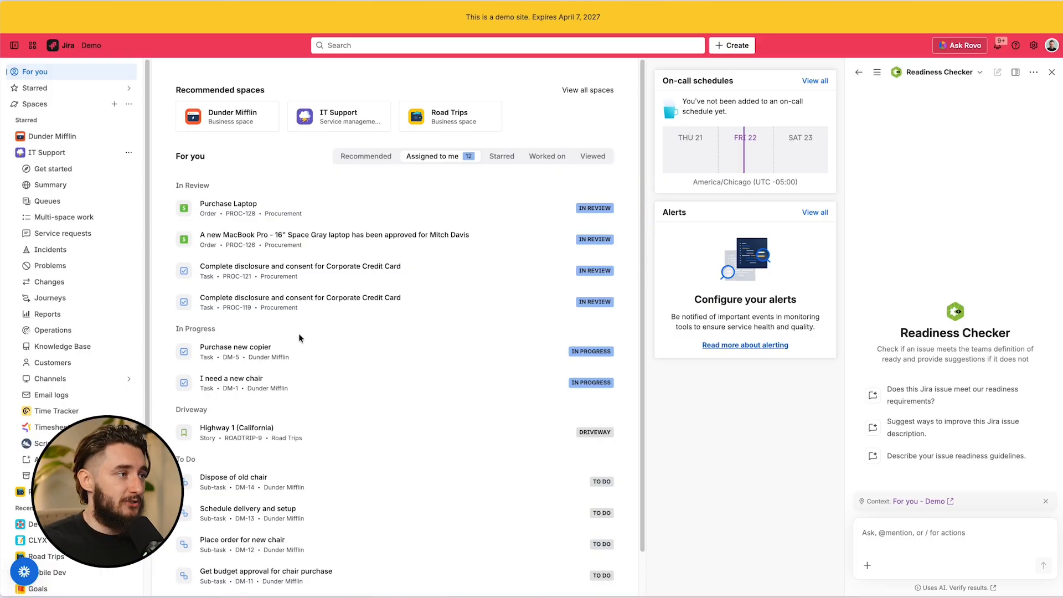
Open the work item search from the filters and close the Readiness Checker chat
{"action": "left_click", "coordinate": [20, 153]}
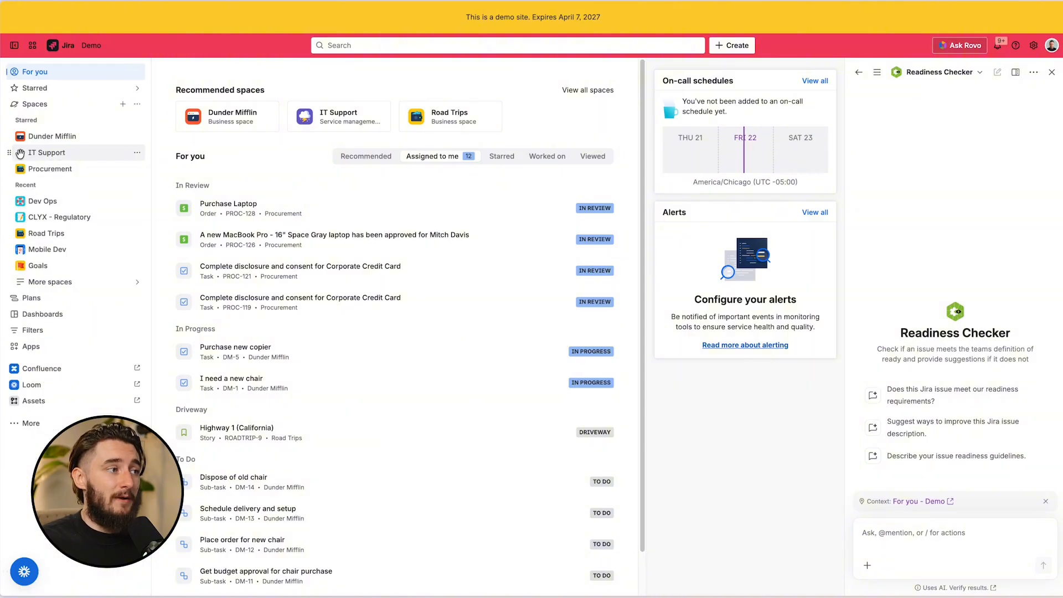
{"action": "left_click", "coordinate": [21, 331]}
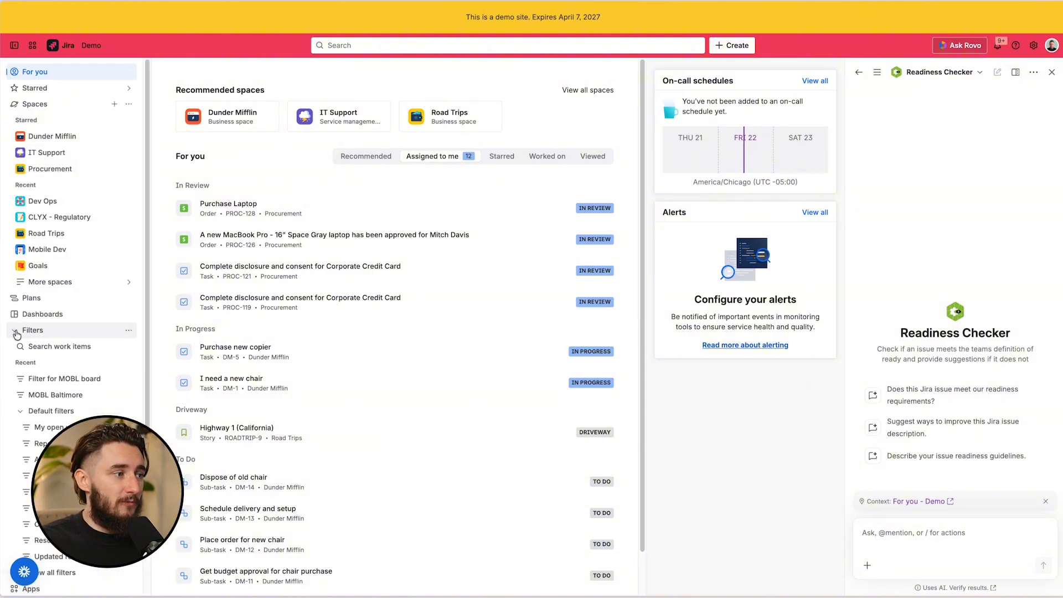
{"action": "left_click", "coordinate": [75, 346]}
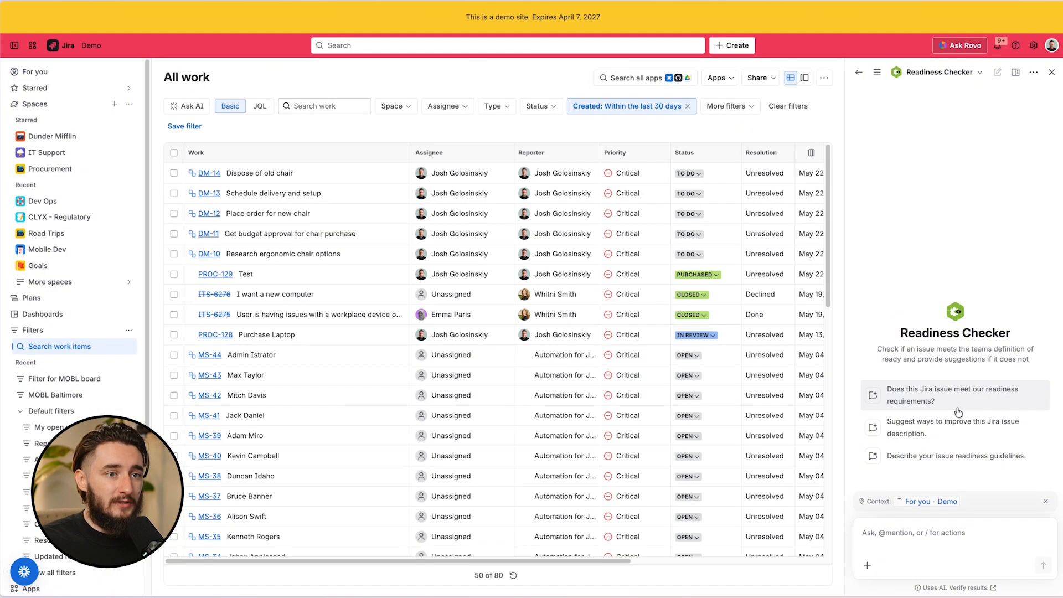
{"action": "left_click", "coordinate": [1051, 72]}
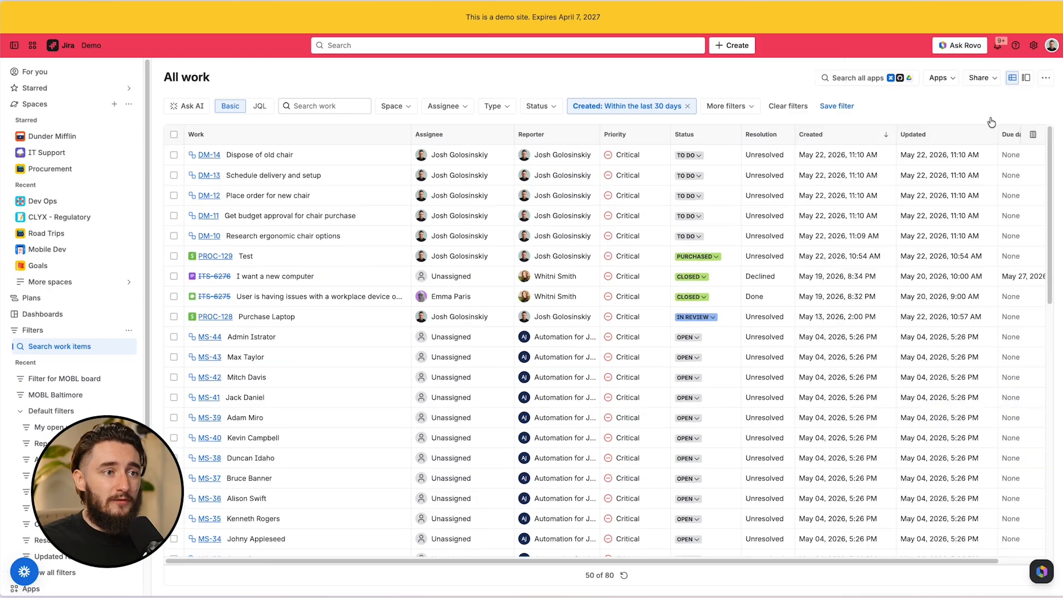
Remove the Created date filter and filter the work items by Assignee equal to Current User
{"action": "left_click", "coordinate": [655, 105]}
{"action": "left_click", "coordinate": [687, 105]}
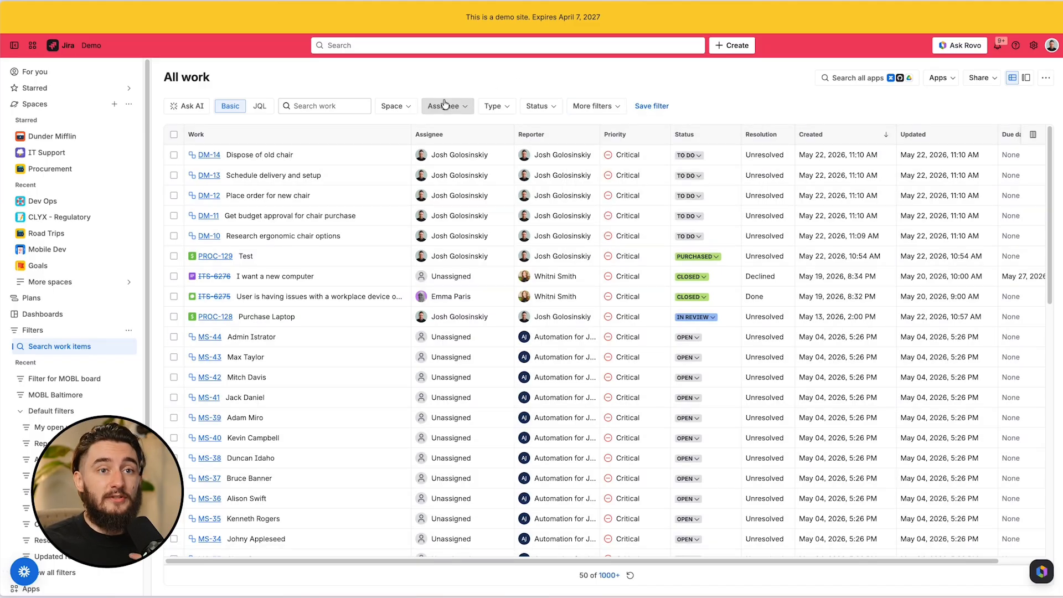
{"action": "left_click", "coordinate": [444, 105]}
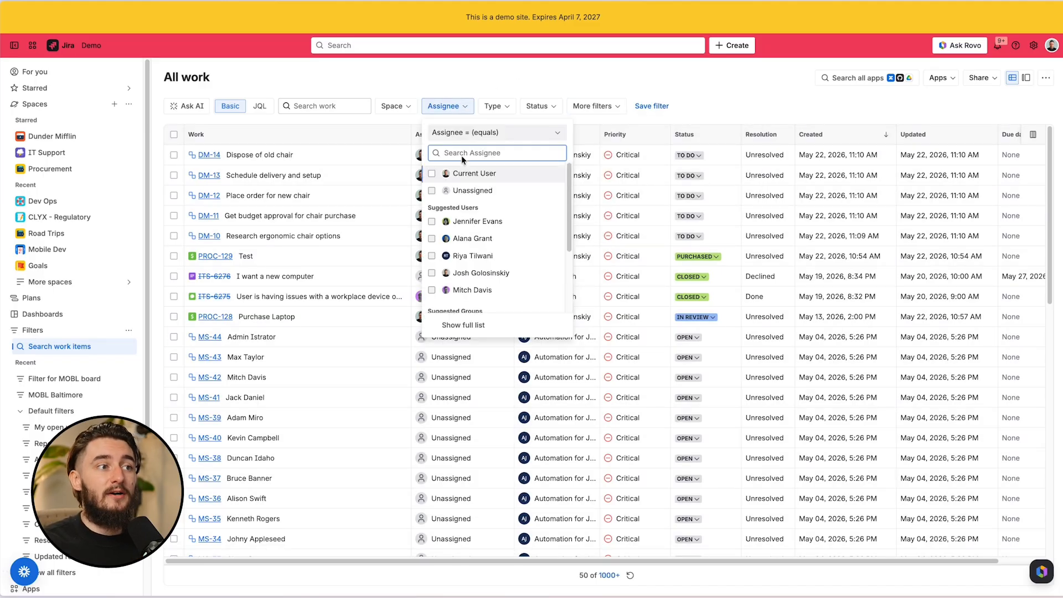
{"action": "left_click", "coordinate": [432, 173]}
{"action": "left_click", "coordinate": [485, 81]}
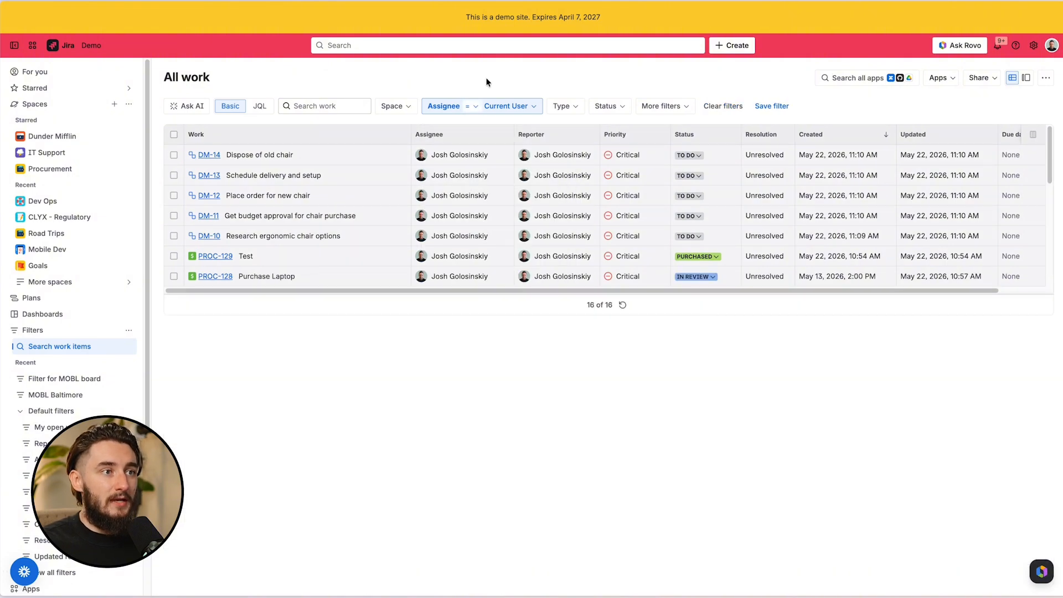
Add a Priority filter to the work item search and set it to Critical
{"action": "left_click", "coordinate": [608, 107]}
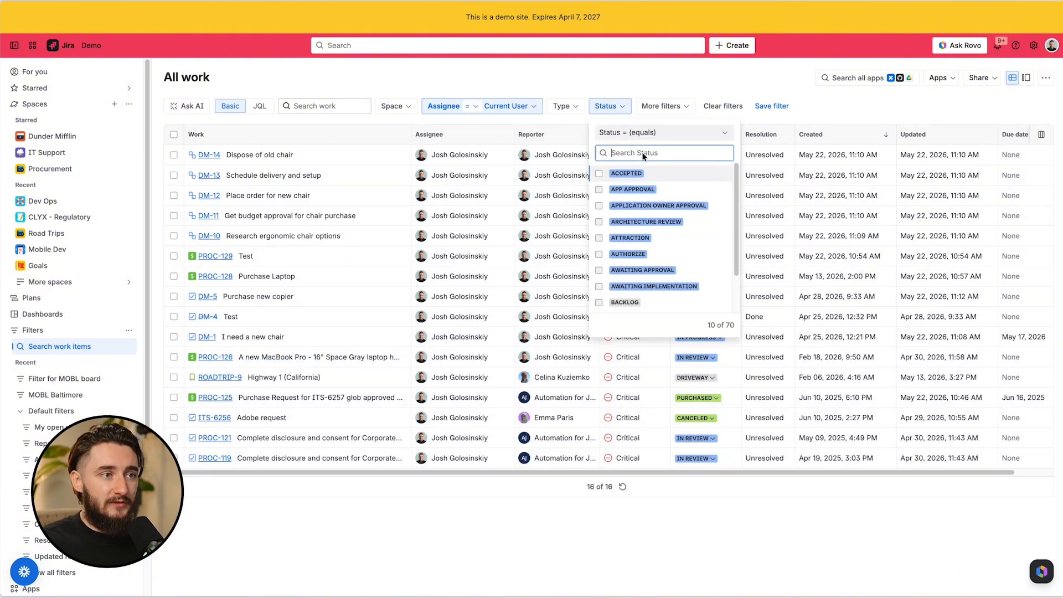
{"action": "left_click", "coordinate": [661, 106]}
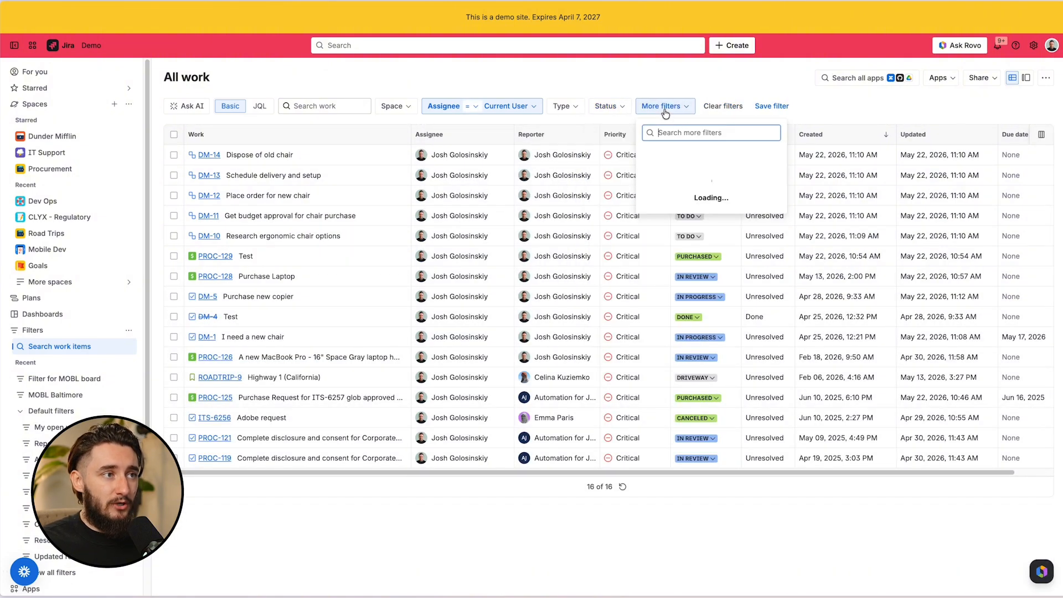
{"action": "type", "text": "prio"}
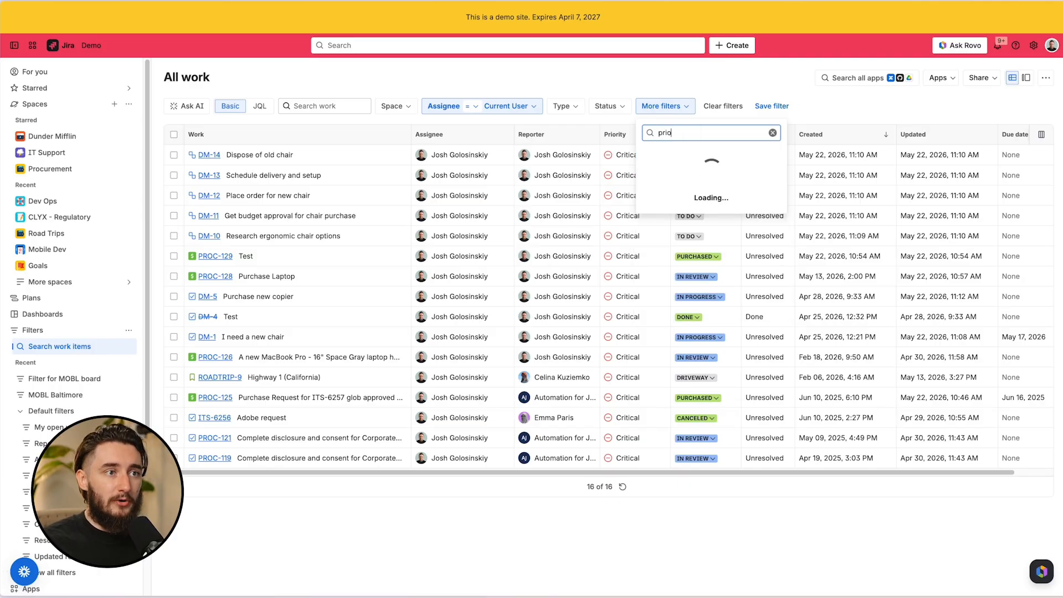
{"action": "left_click", "coordinate": [646, 154]}
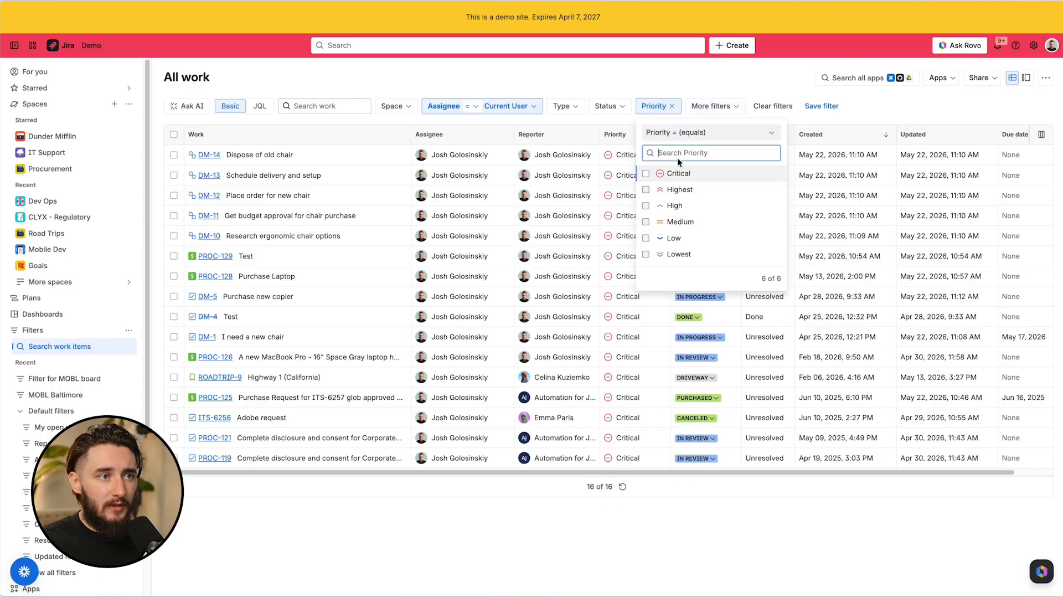
{"action": "left_click", "coordinate": [648, 174]}
{"action": "left_click", "coordinate": [595, 85]}
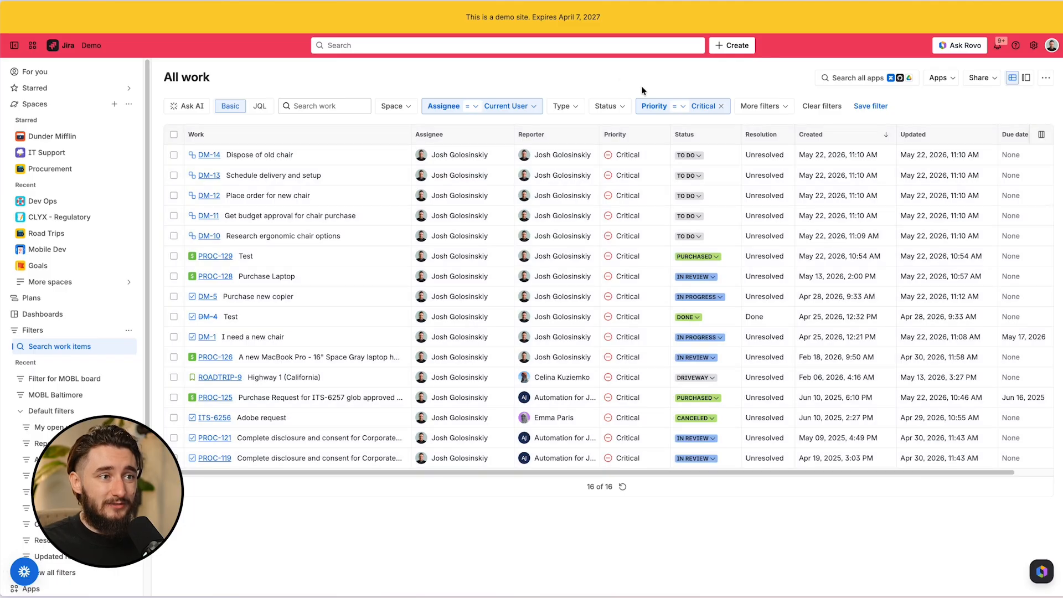
Filter the work items by Status equal to To Do
{"action": "left_click", "coordinate": [606, 106]}
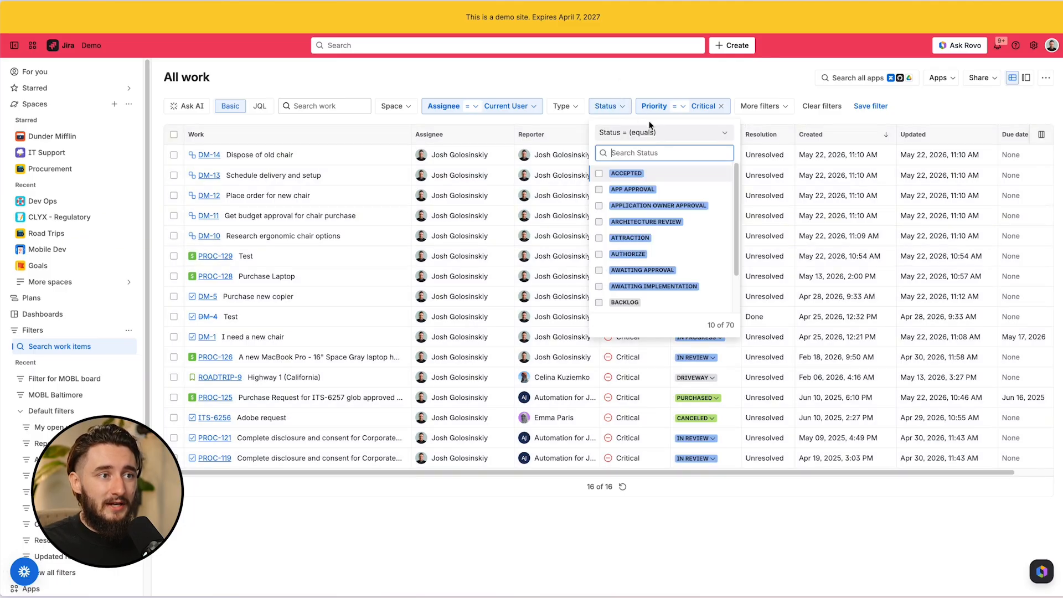
{"action": "type", "text": "to do"}
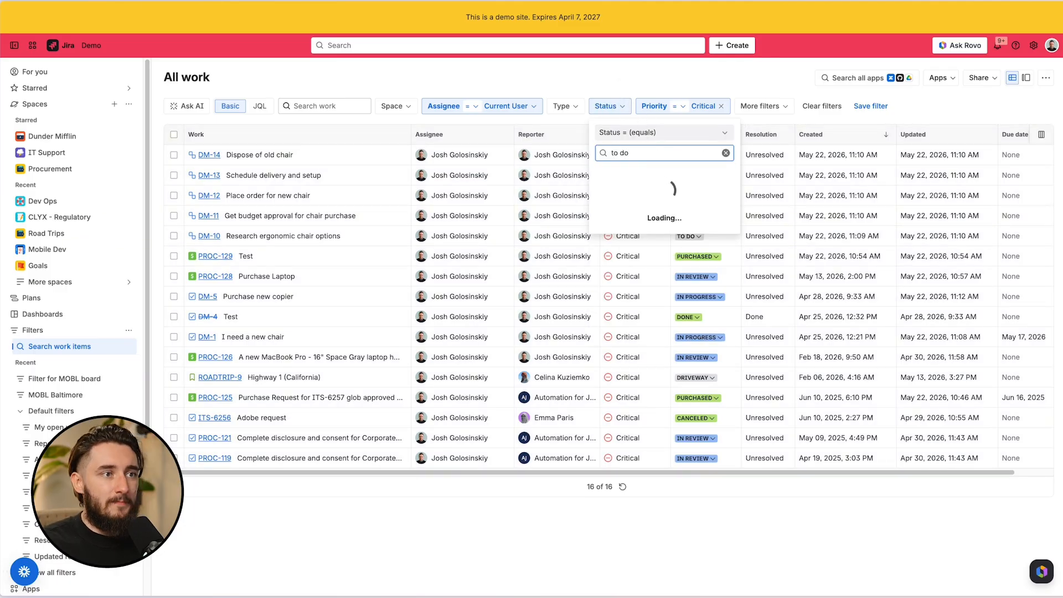
{"action": "left_click", "coordinate": [599, 174]}
{"action": "left_click", "coordinate": [577, 75]}
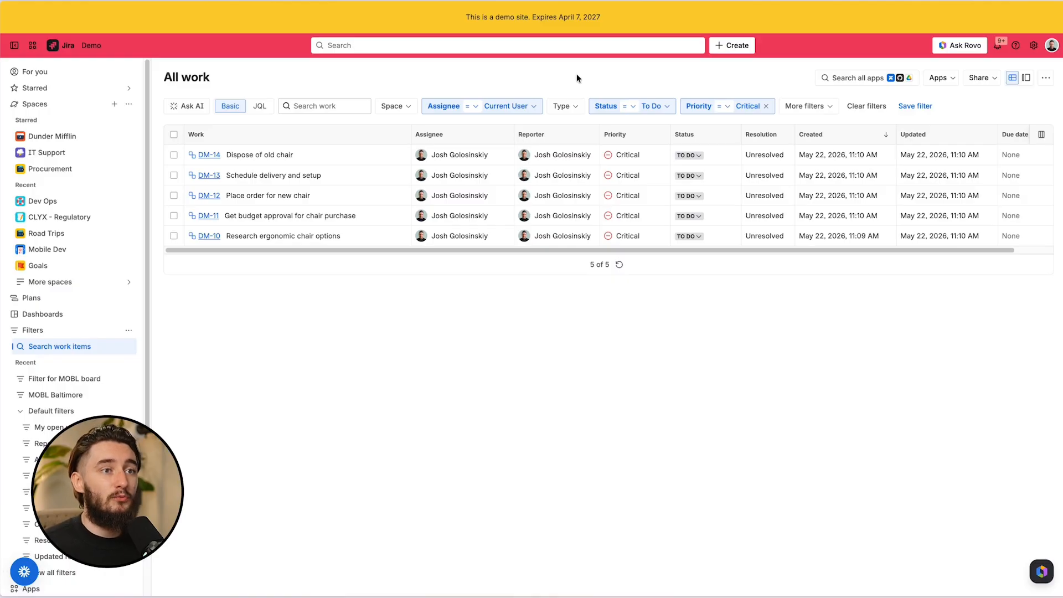
Start saving the search as a filter, named with the owner's first name in possessive form followed by "Filter for Work"
{"action": "left_click", "coordinate": [915, 105]}
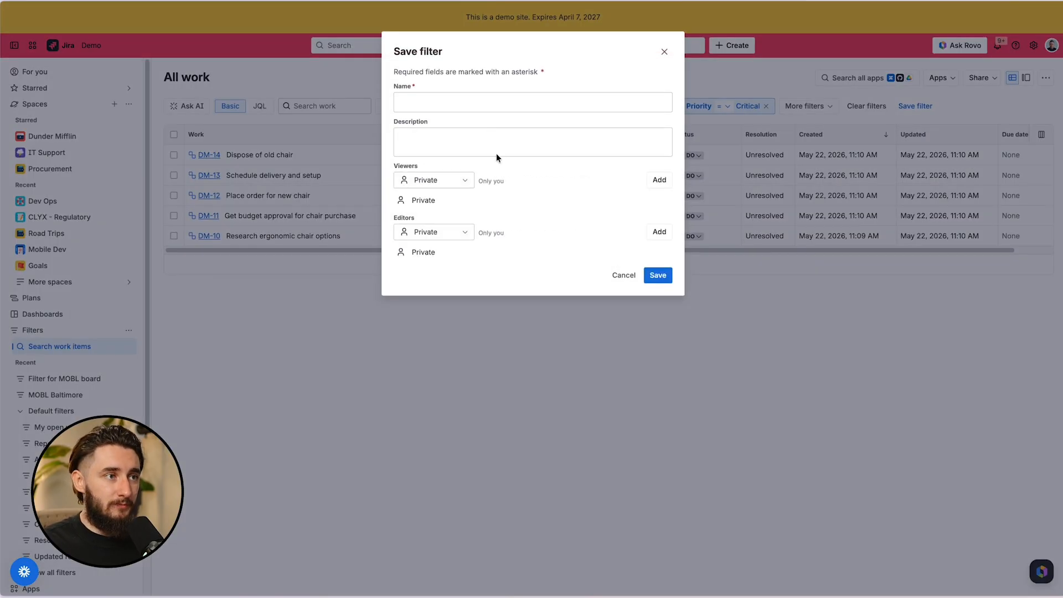
{"action": "left_click", "coordinate": [479, 95]}
{"action": "type", "text": "Josh"}
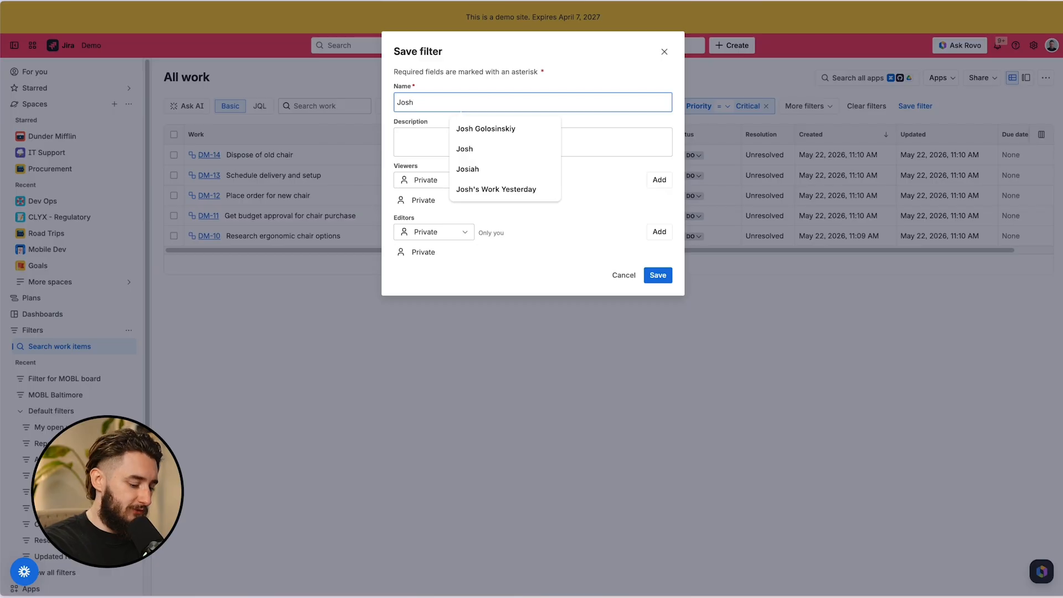
{"action": "type", "text": "'s Filter for Wo"}
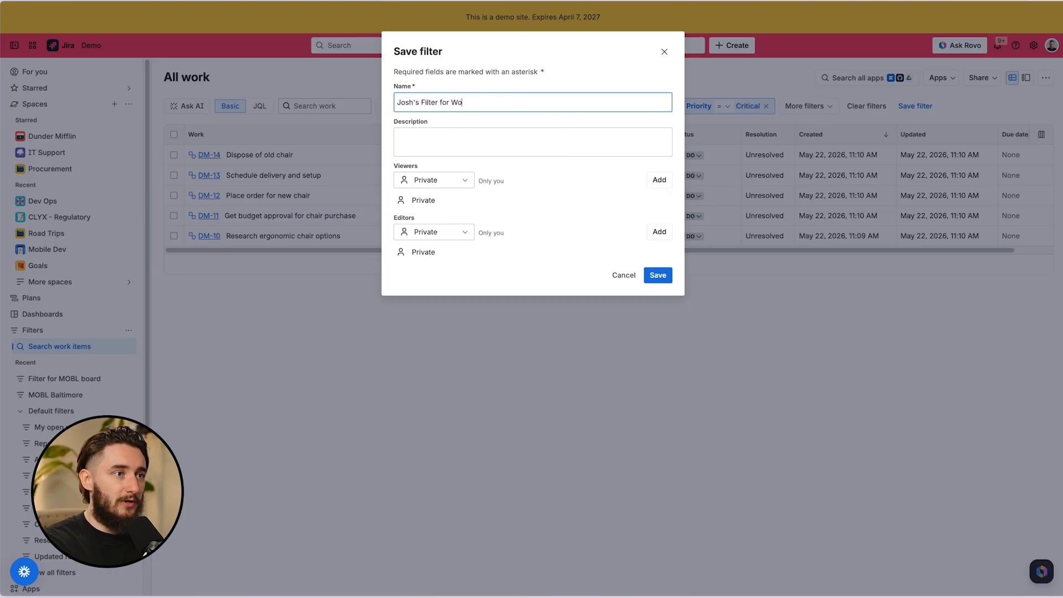
{"action": "type", "text": "rk"}
Add My organization as viewers of the filter and save it
{"action": "left_click", "coordinate": [457, 188]}
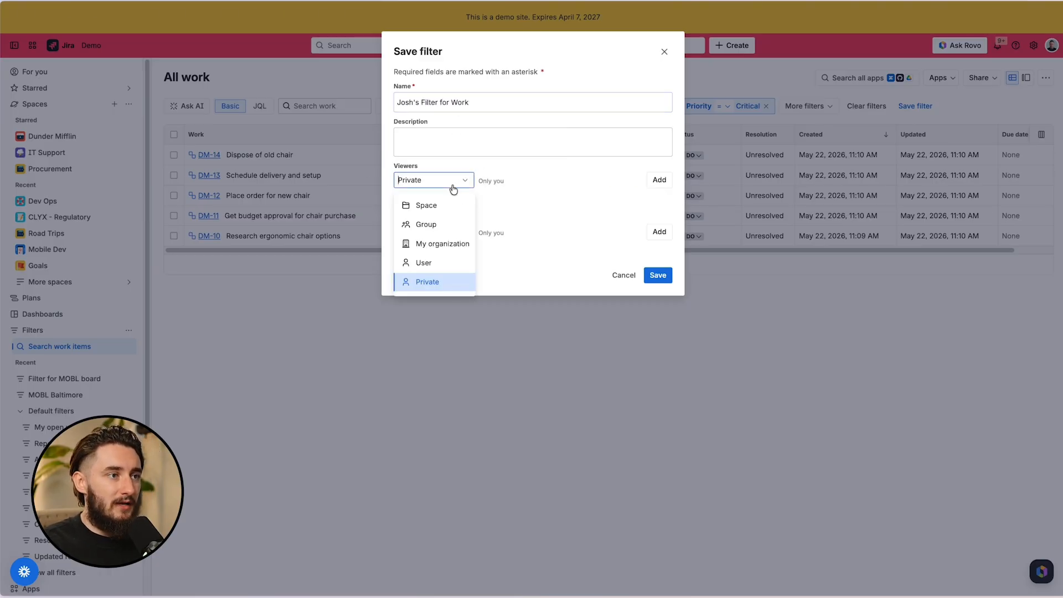
{"action": "left_click", "coordinate": [442, 242]}
{"action": "left_click", "coordinate": [653, 181]}
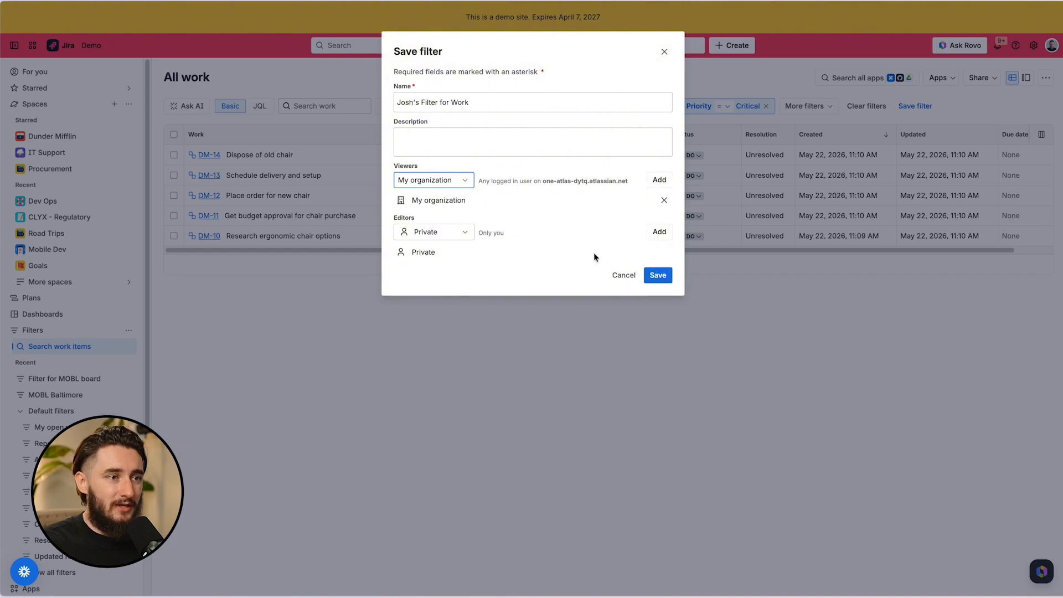
{"action": "left_click", "coordinate": [658, 275]}
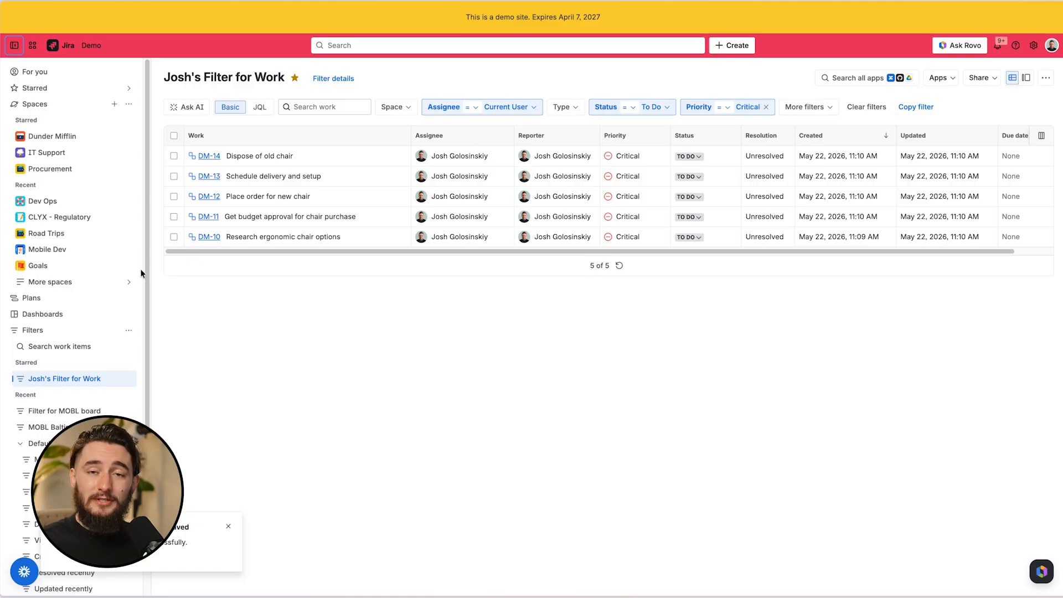
Start a new dashboard named with the owner's first name in possessive form followed by "Tasks"
{"action": "left_click", "coordinate": [52, 313]}
{"action": "left_click", "coordinate": [105, 314]}
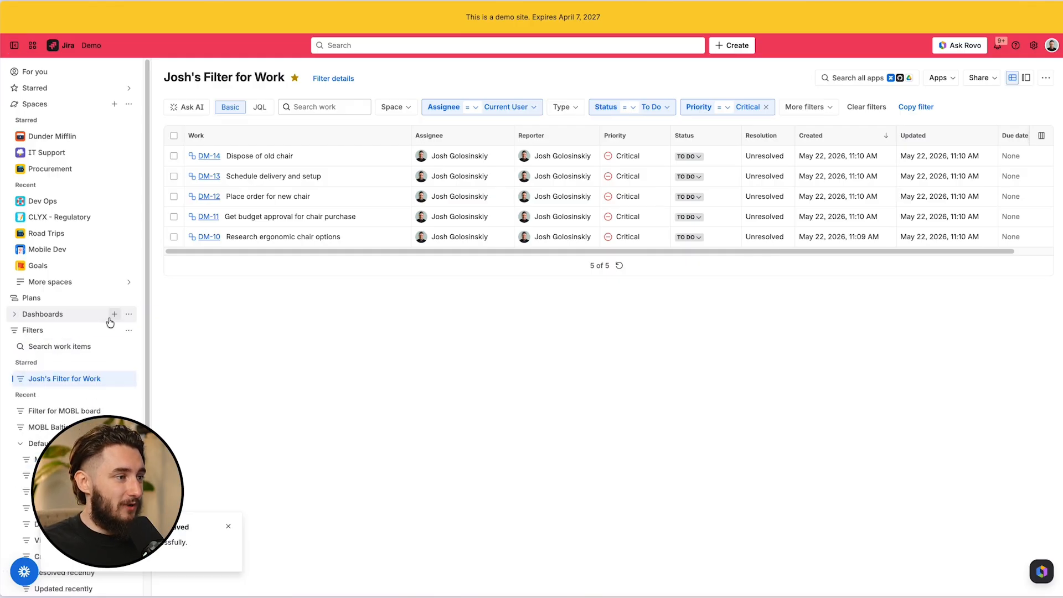
{"action": "left_click", "coordinate": [114, 314]}
{"action": "type", "text": "Jo"}
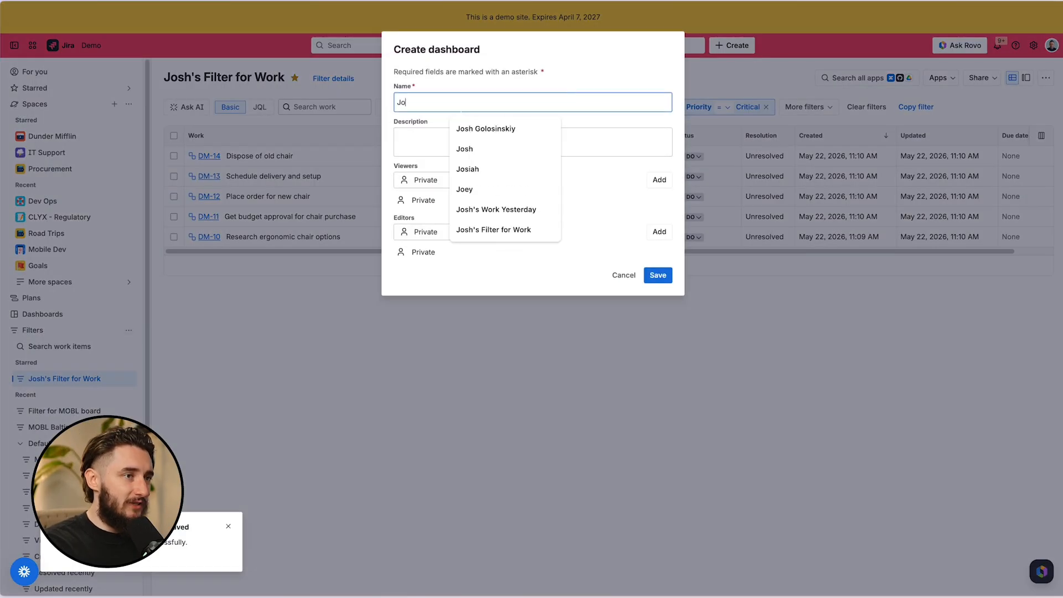
{"action": "type", "text": "sh's Tas"}
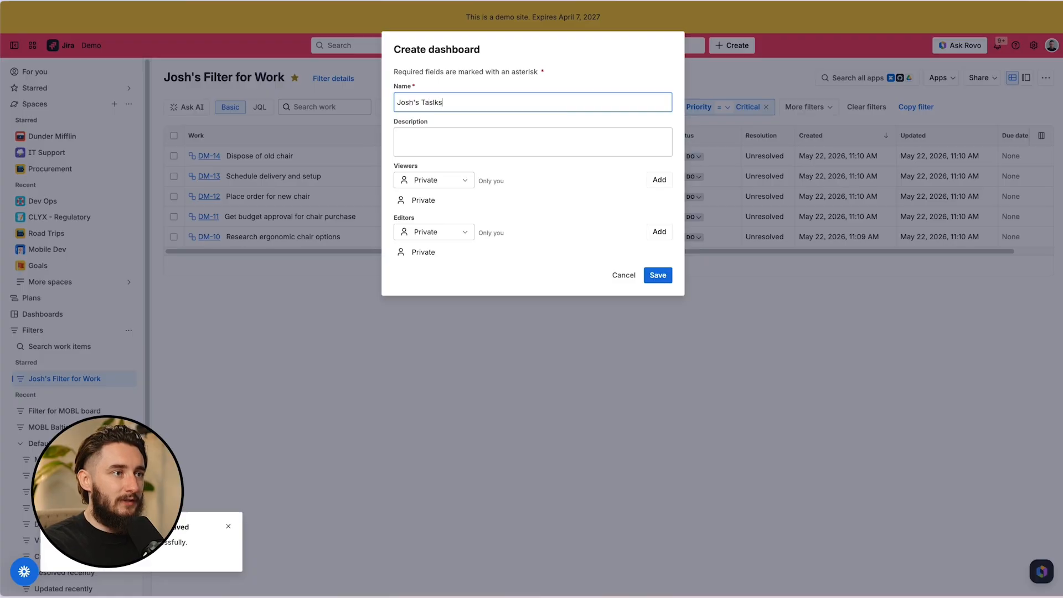
{"action": "type", "text": "ks"}
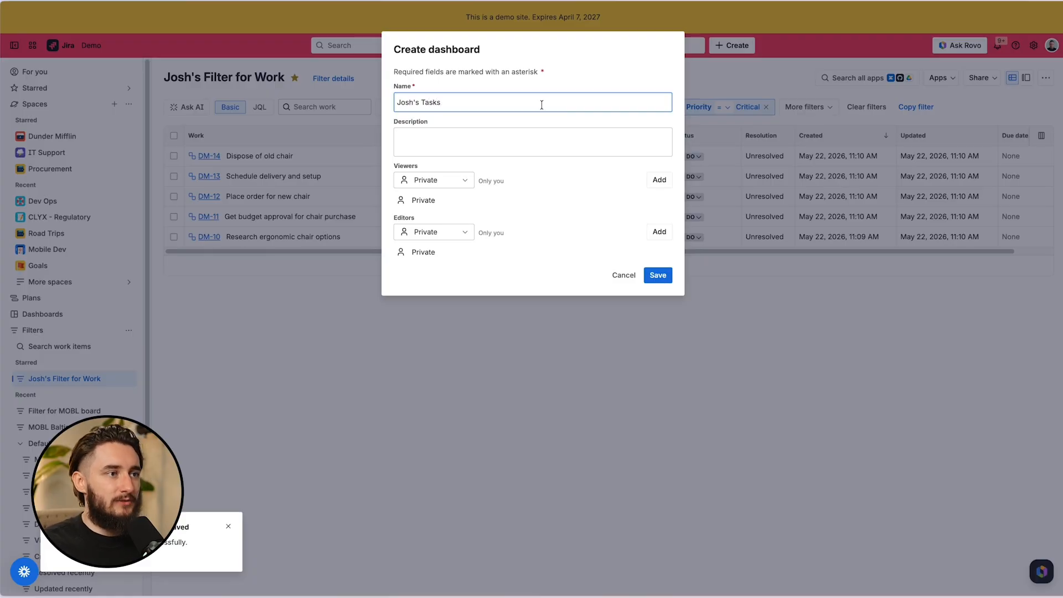
Add My organization as viewers of the new dashboard and save it
{"action": "left_click", "coordinate": [449, 181]}
{"action": "left_click", "coordinate": [441, 240]}
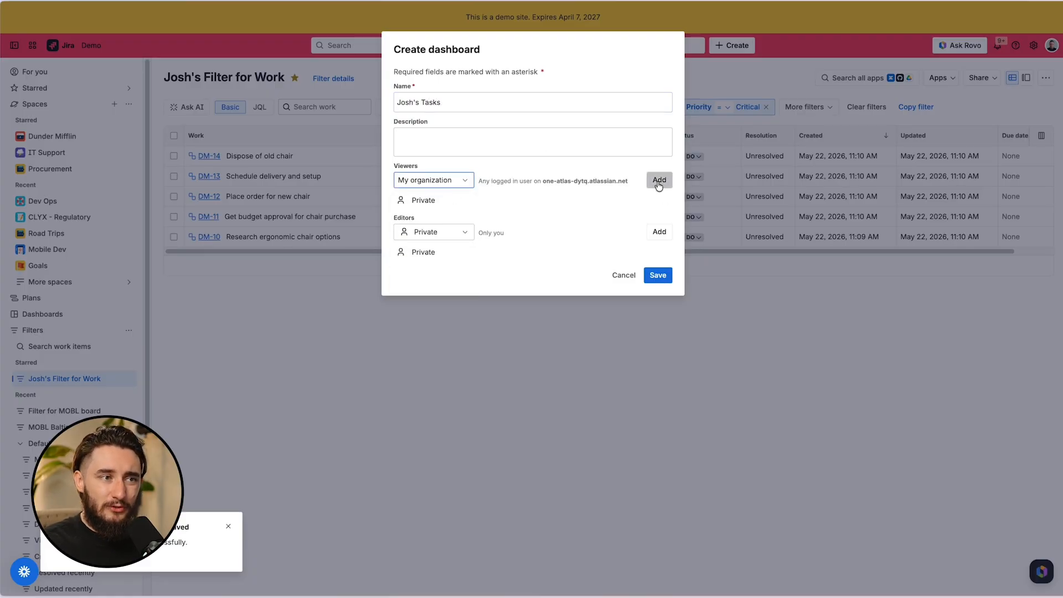
{"action": "left_click", "coordinate": [658, 180]}
{"action": "left_click", "coordinate": [658, 276]}
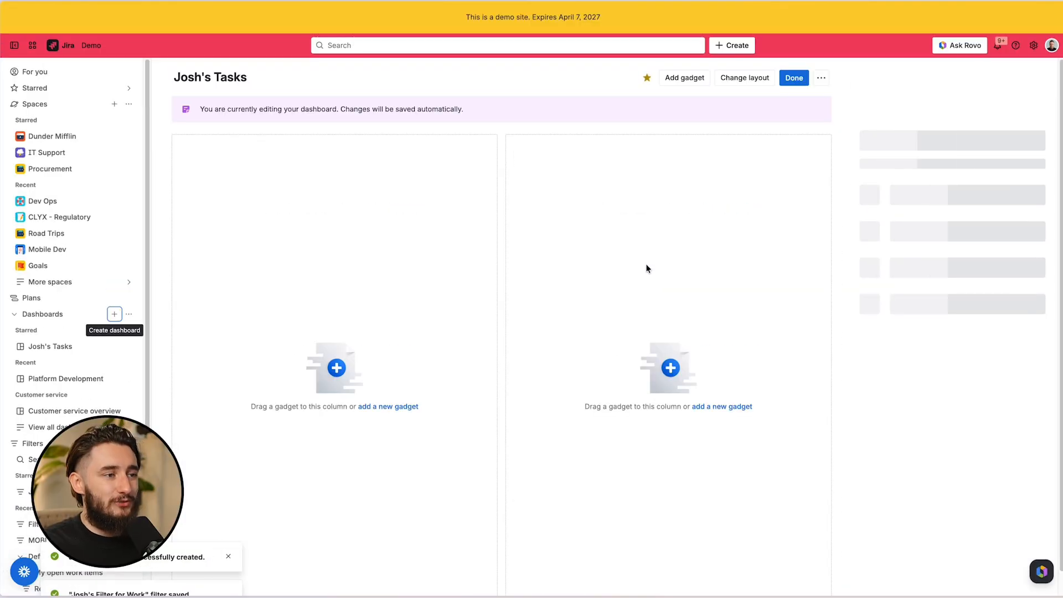
Add the Pie Chart and Recently Created Chart gadgets to the dashboard
{"action": "scroll", "coordinate": [1048, 122], "scroll_direction": "down", "scroll_amount": 1}
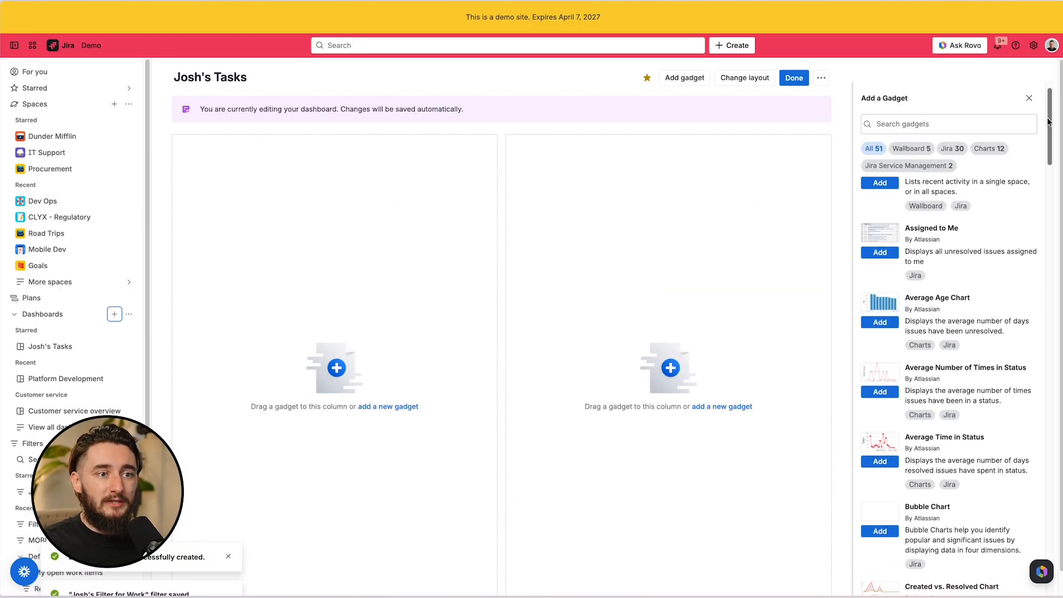
{"action": "left_click_drag", "start_coordinate": [1049, 121], "coordinate": [1050, 251]}
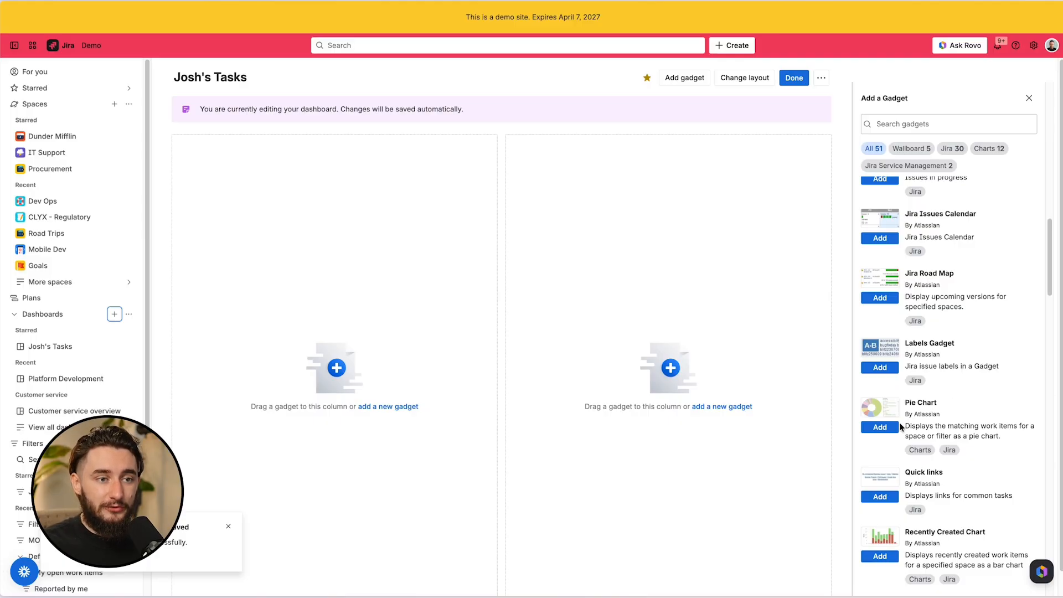
{"action": "left_click", "coordinate": [884, 427]}
{"action": "scroll", "coordinate": [1006, 318], "scroll_direction": "down", "scroll_amount": 5}
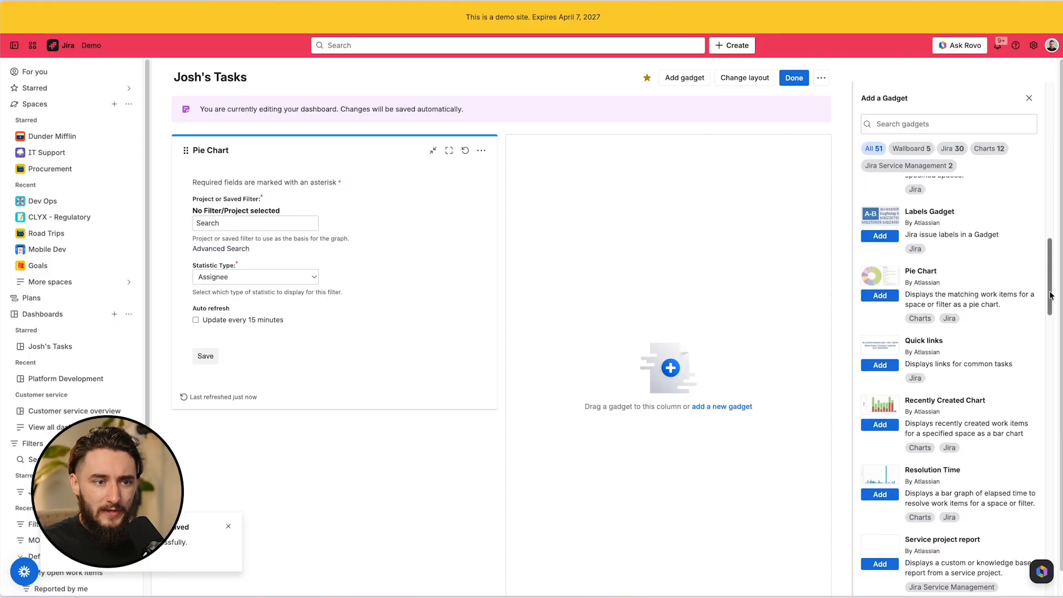
{"action": "left_click", "coordinate": [879, 321]}
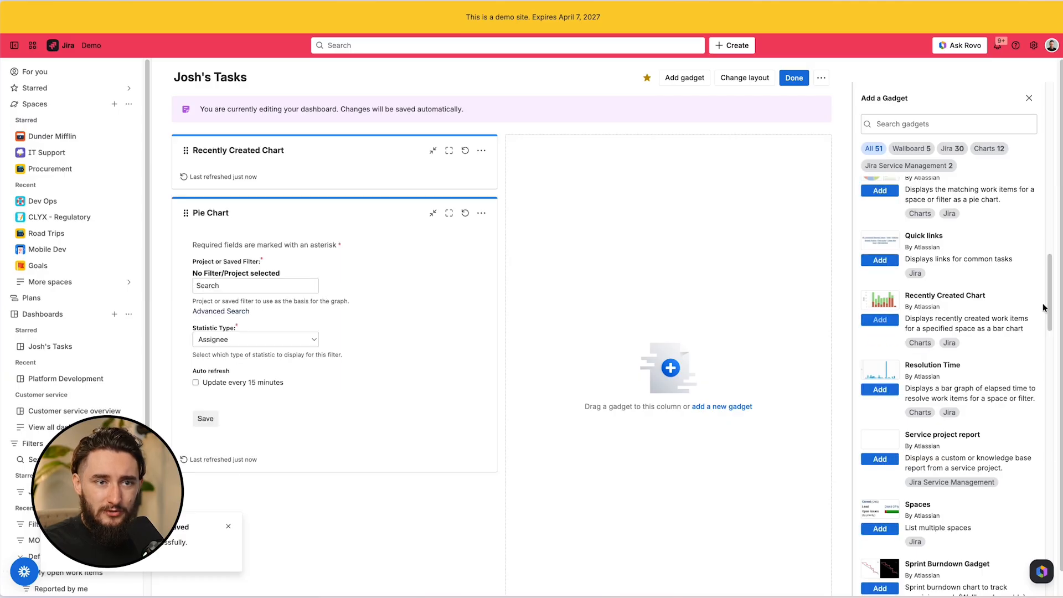
Add the Starred filters gadget to the dashboard
{"action": "scroll", "coordinate": [1045, 308], "scroll_direction": "down", "scroll_amount": 2}
{"action": "left_click_drag", "start_coordinate": [1046, 309], "coordinate": [1043, 354]}
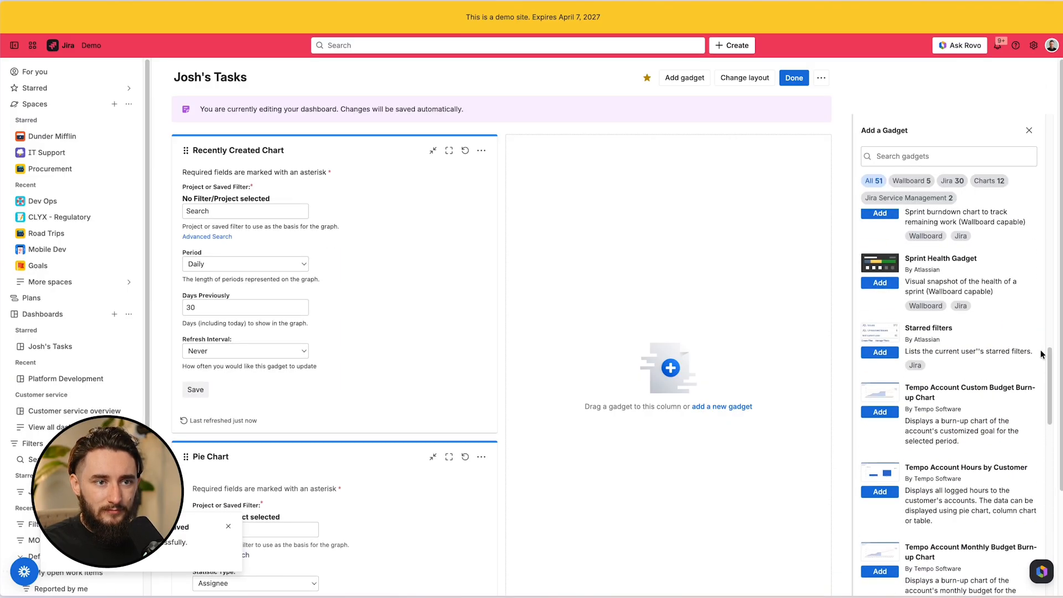
{"action": "left_click", "coordinate": [888, 352]}
Move the Recently Created Chart gadget into the dashboard's empty second column and close the gadget list
{"action": "scroll", "coordinate": [1033, 377], "scroll_direction": "down", "scroll_amount": 2}
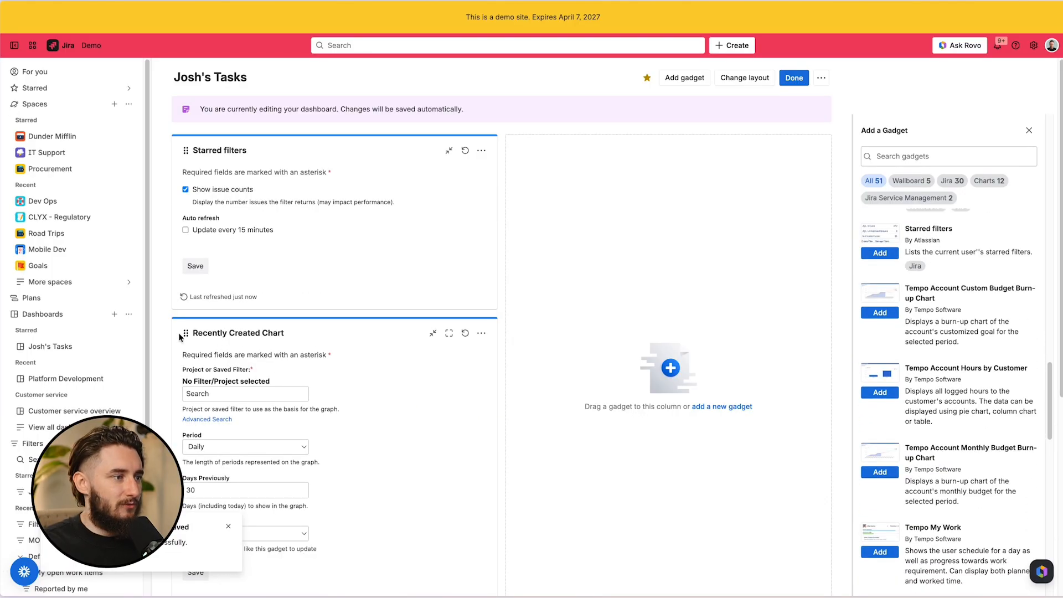
{"action": "left_click_drag", "start_coordinate": [186, 333], "coordinate": [569, 202]}
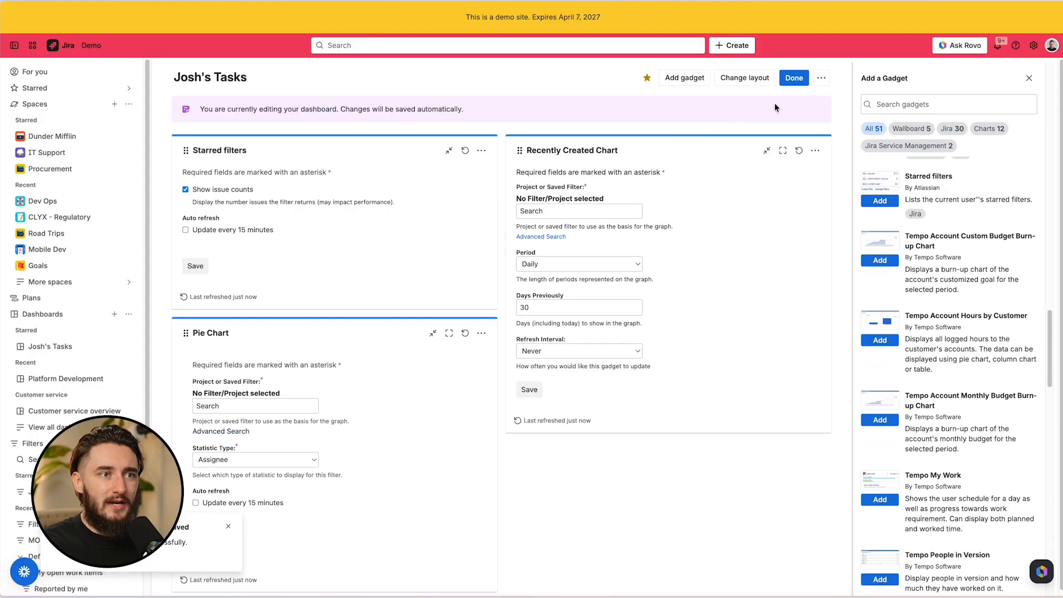
{"action": "left_click", "coordinate": [1029, 130]}
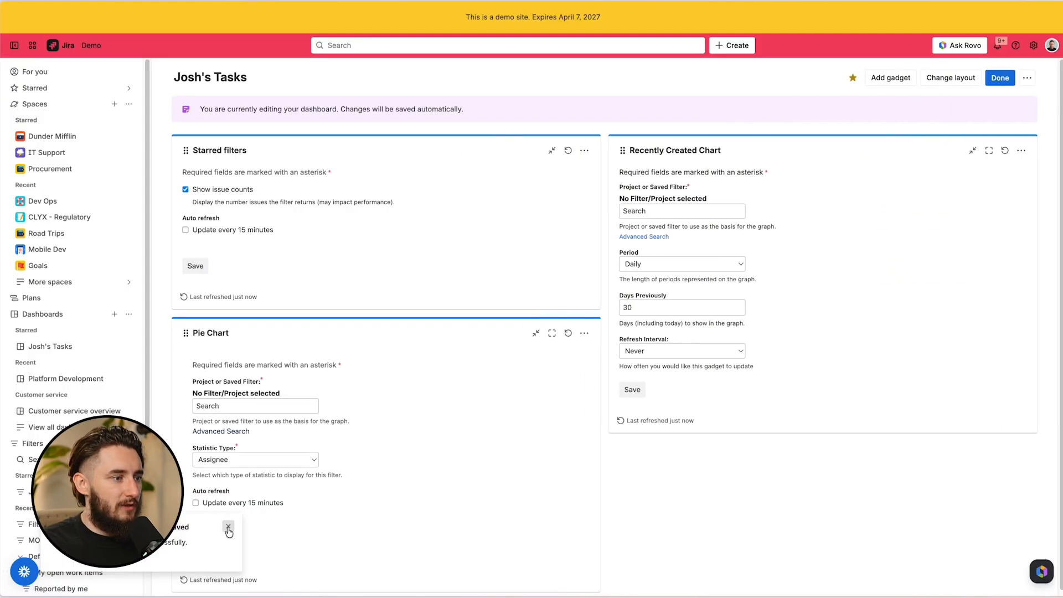
Dismiss the notification and save the Starred filters gadget with Show issue counts enabled
{"action": "left_click", "coordinate": [228, 526]}
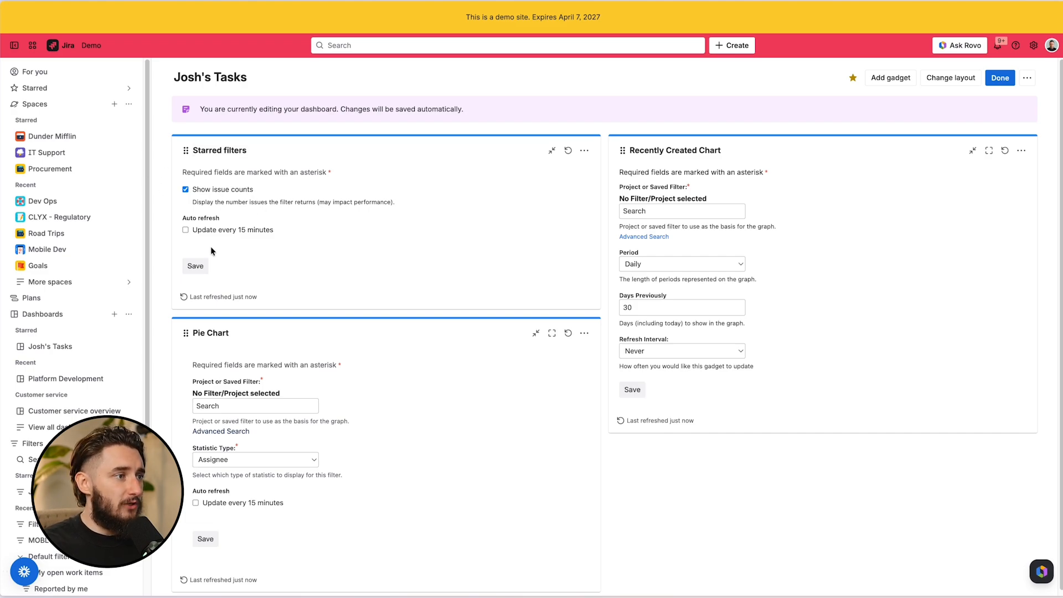
{"action": "left_click", "coordinate": [188, 270]}
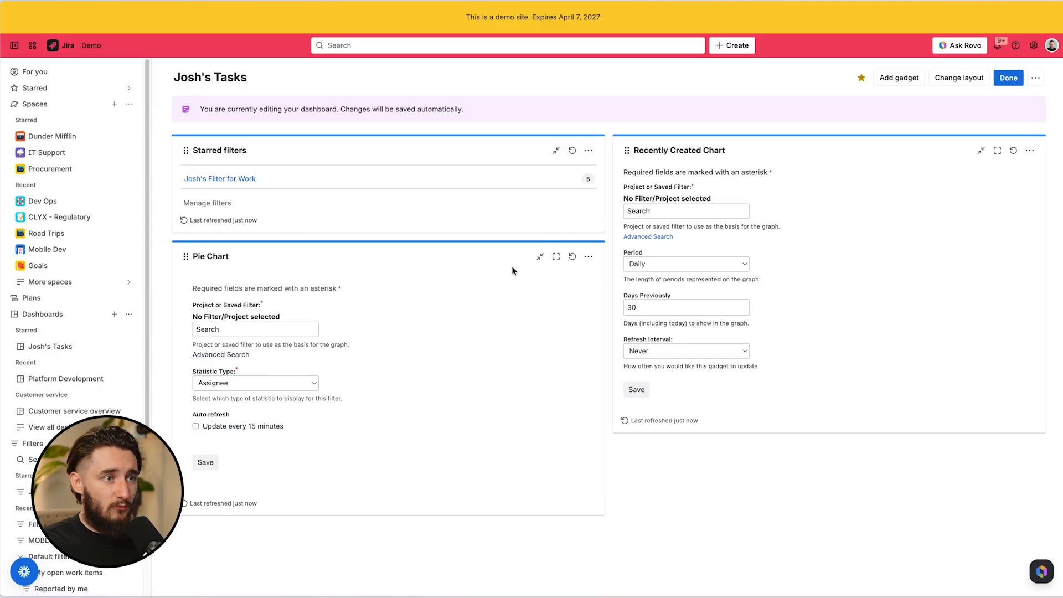
Choose the starred work filter as the Pie Chart gadget's data source
{"action": "left_click", "coordinate": [241, 332]}
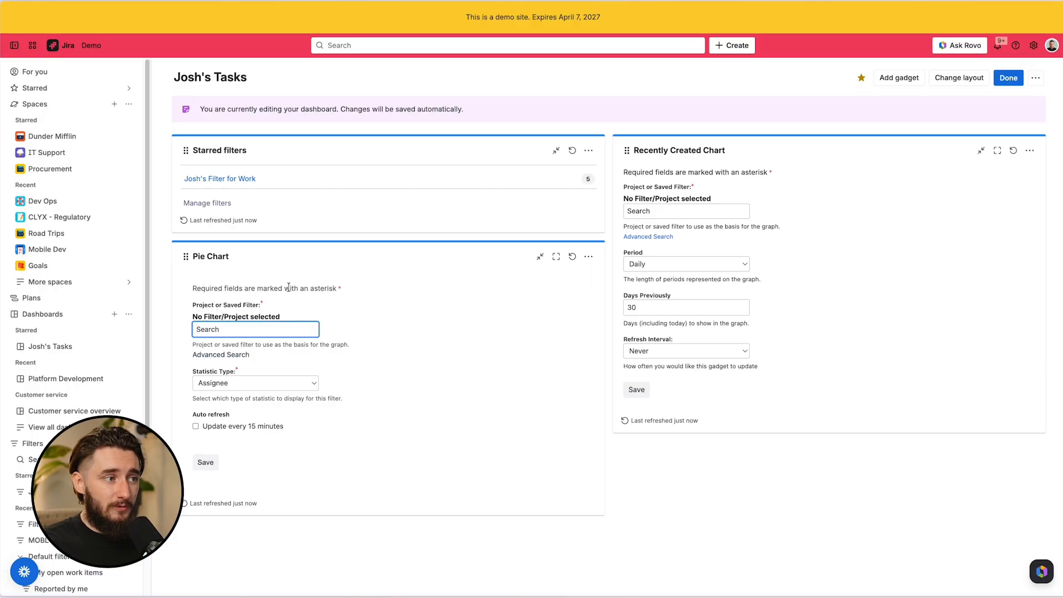
{"action": "type", "text": "josh"}
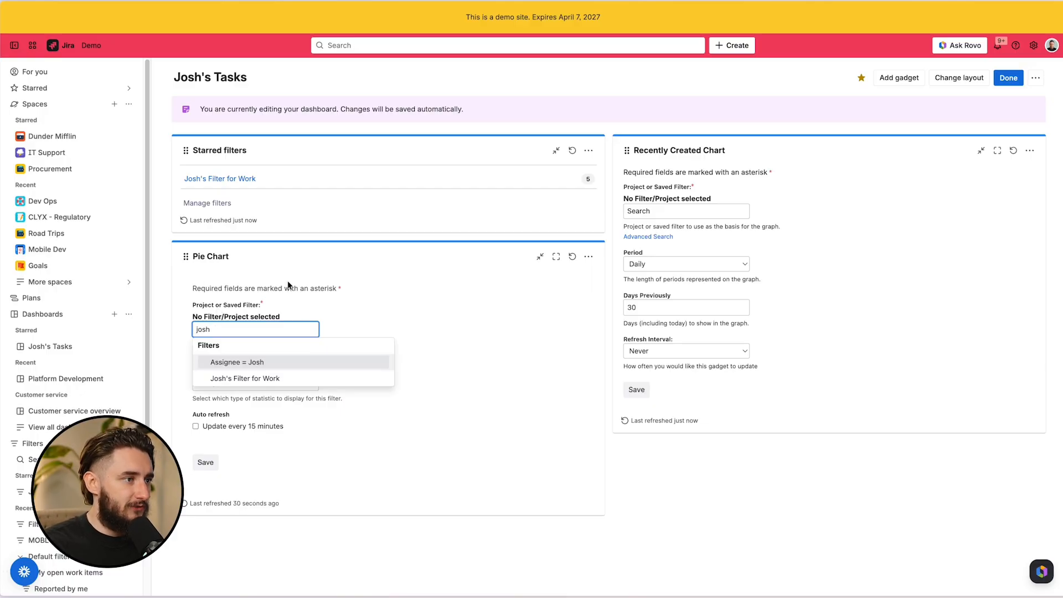
{"action": "left_click", "coordinate": [294, 378]}
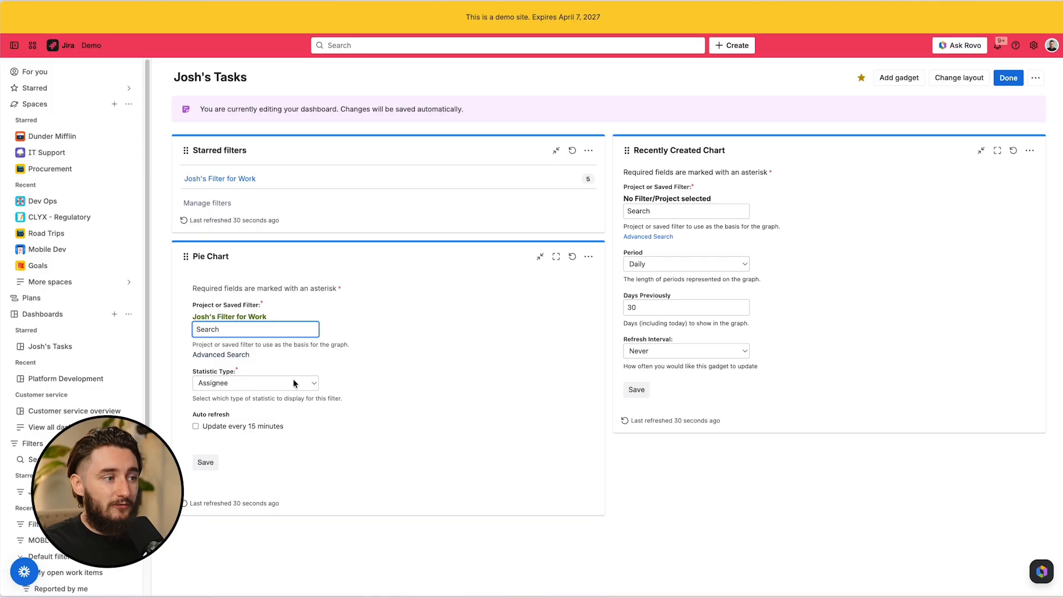
Set the Pie Chart's statistic type to Status and save the gadget
{"action": "left_click", "coordinate": [265, 384]}
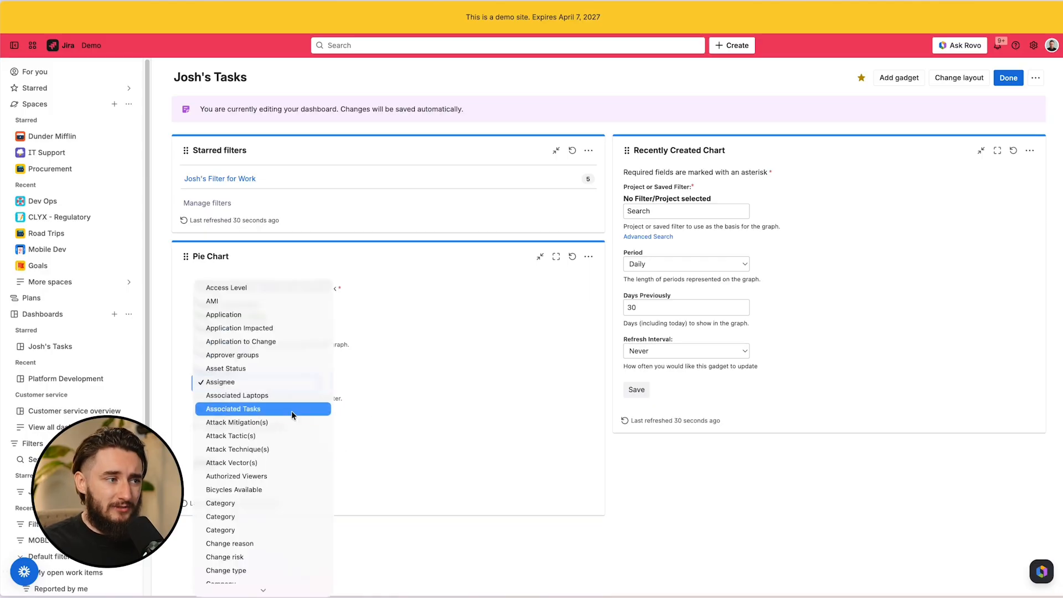
{"action": "scroll", "coordinate": [285, 426], "scroll_direction": "down", "scroll_amount": 15}
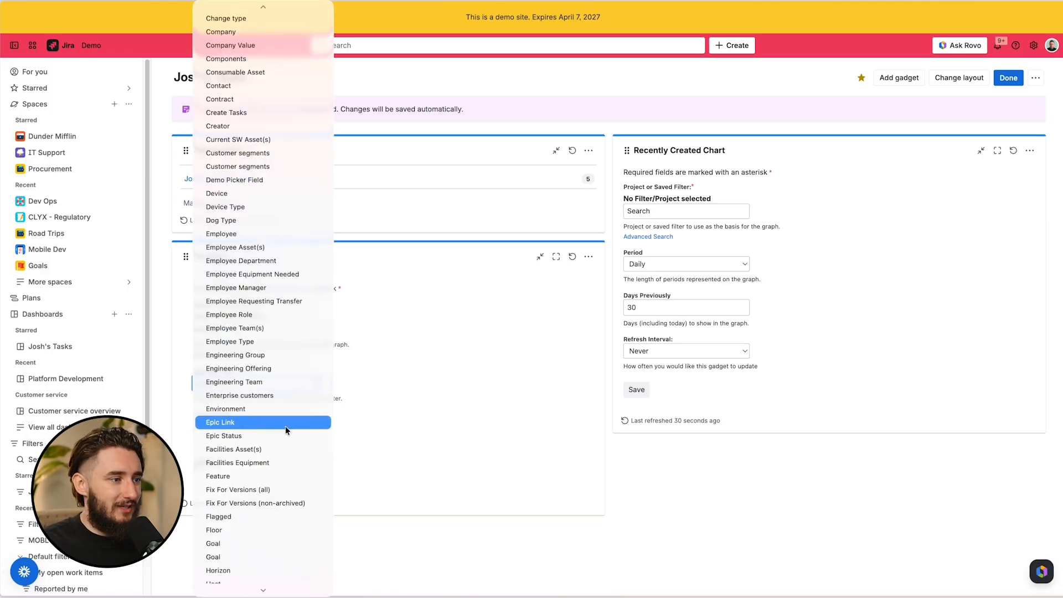
{"action": "scroll", "coordinate": [285, 426], "scroll_direction": "up", "scroll_amount": 3}
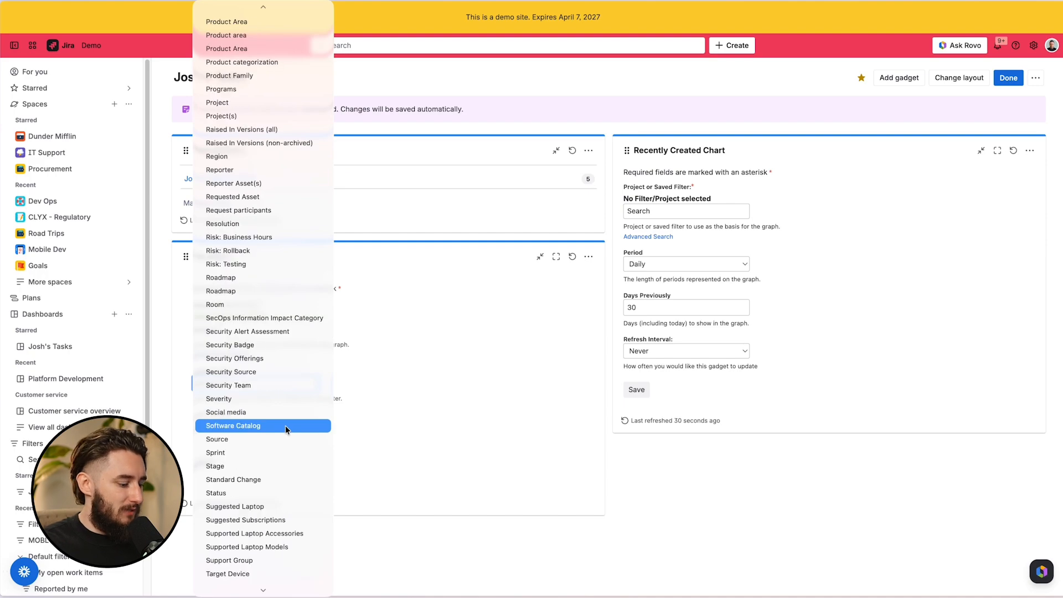
{"action": "scroll", "coordinate": [285, 425], "scroll_direction": "up", "scroll_amount": 15}
{"action": "scroll", "coordinate": [250, 145], "scroll_direction": "up", "scroll_amount": 3}
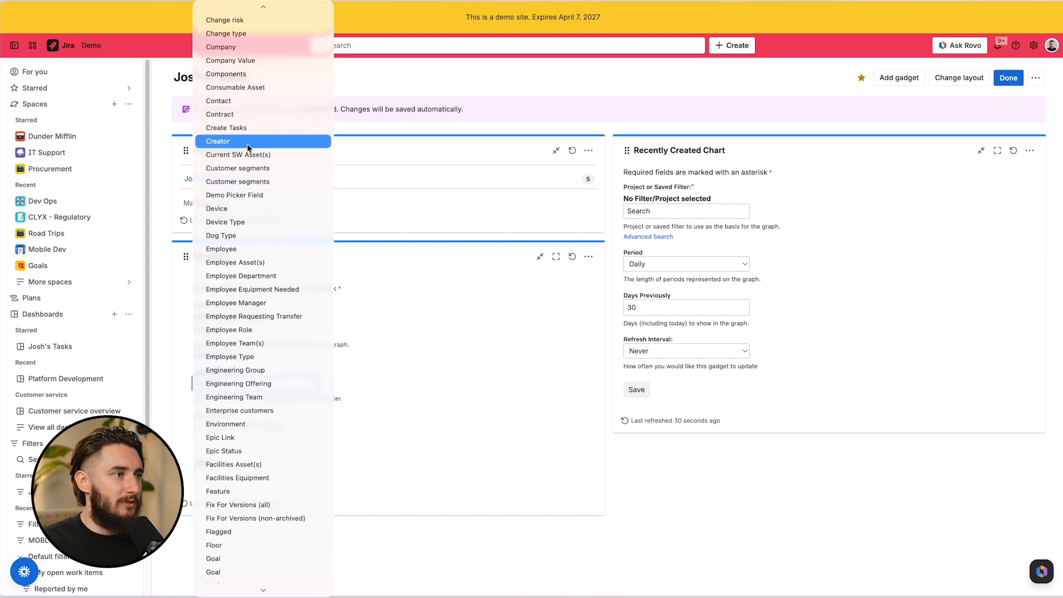
{"action": "scroll", "coordinate": [268, 87], "scroll_direction": "down", "scroll_amount": 20}
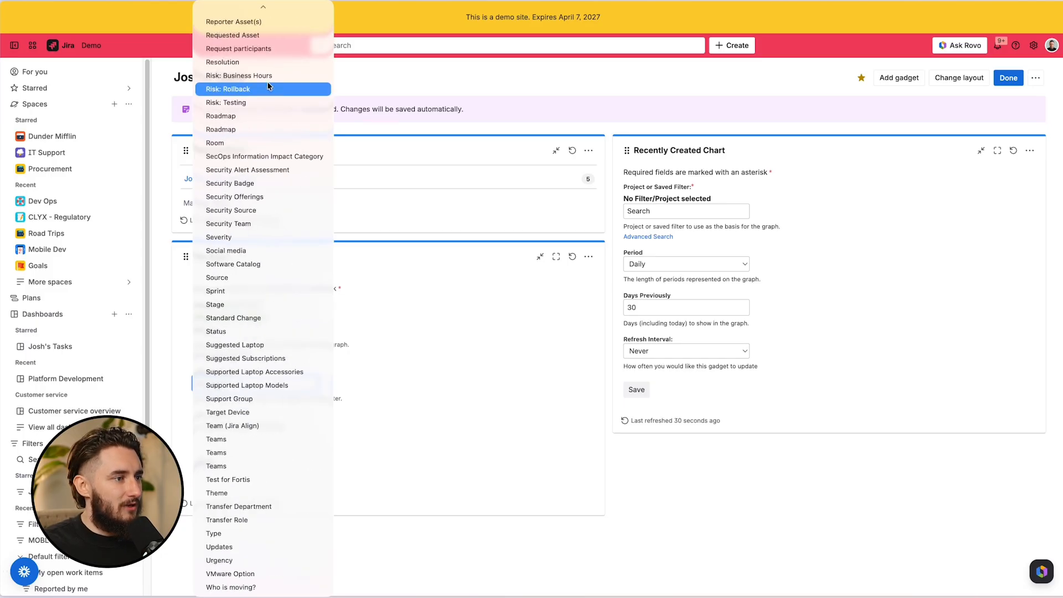
{"action": "left_click", "coordinate": [268, 331]}
{"action": "left_click", "coordinate": [210, 463]}
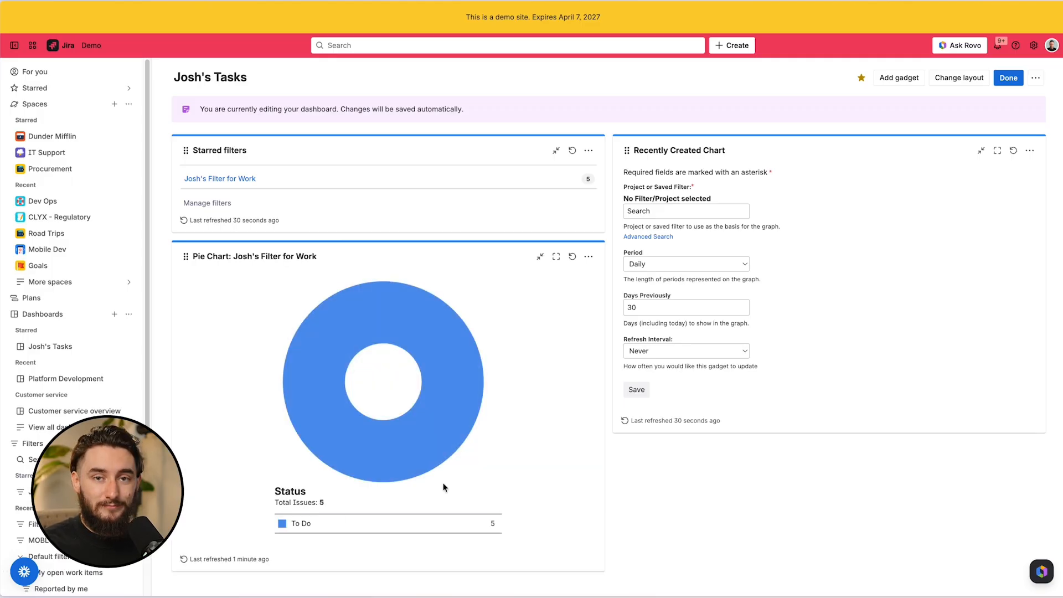
{"action": "mouse_move", "coordinate": [2, 277]}
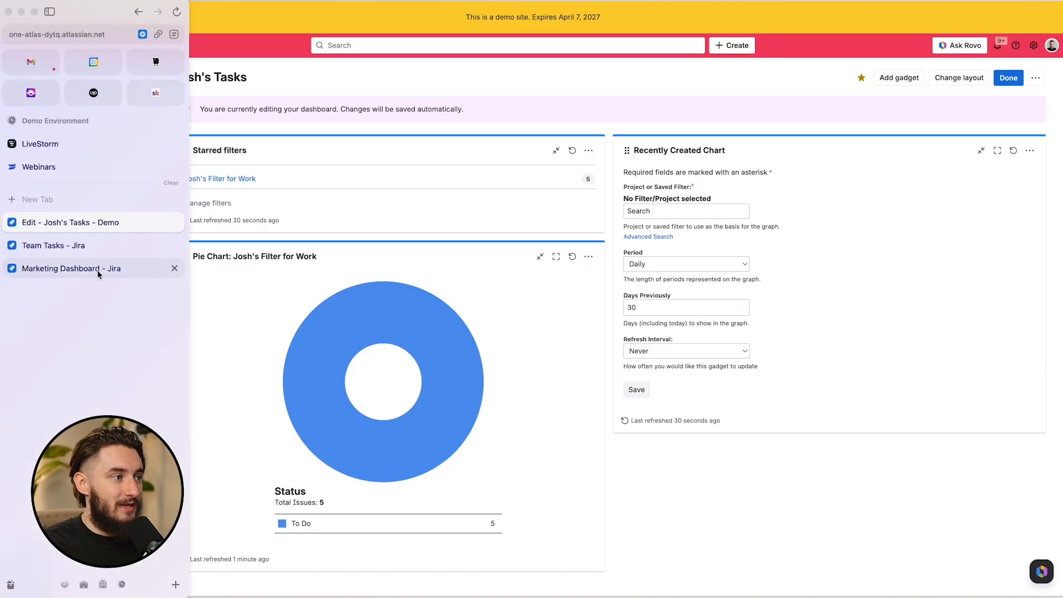
{"action": "left_click", "coordinate": [97, 271]}
{"action": "left_click", "coordinate": [91, 224]}
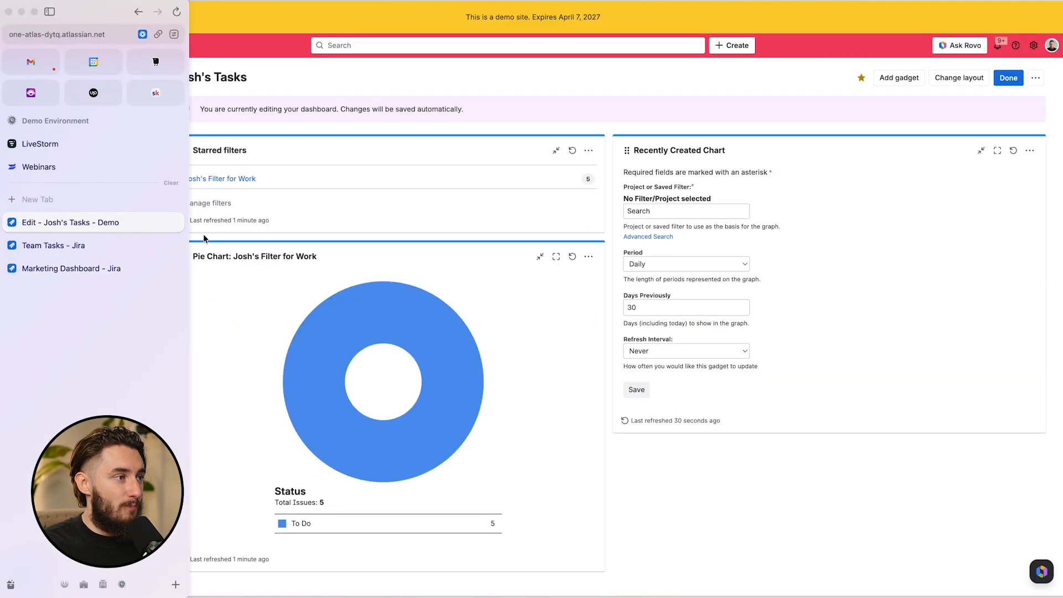
{"action": "left_click", "coordinate": [55, 349], "text": "super"}
{"action": "mouse_move", "coordinate": [2, 316]}
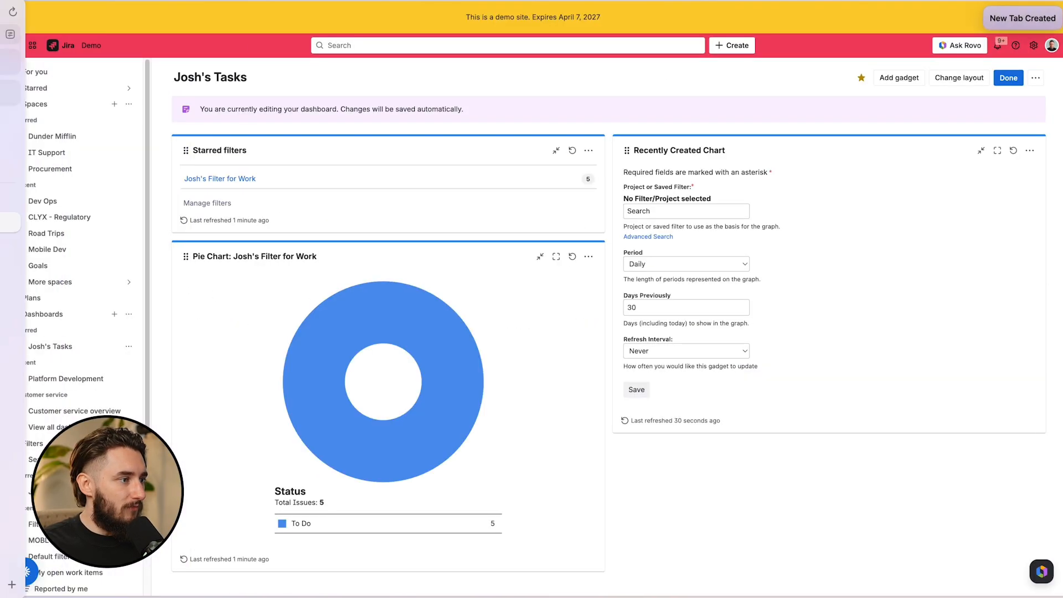
{"action": "left_click", "coordinate": [96, 245]}
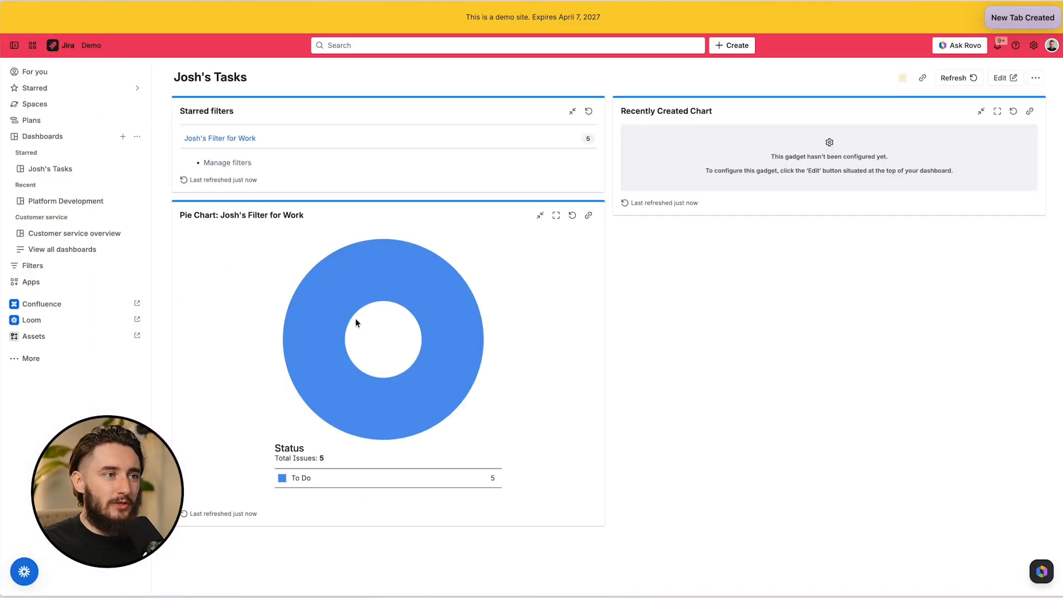
{"action": "mouse_move", "coordinate": [2, 249]}
{"action": "left_click", "coordinate": [173, 245]}
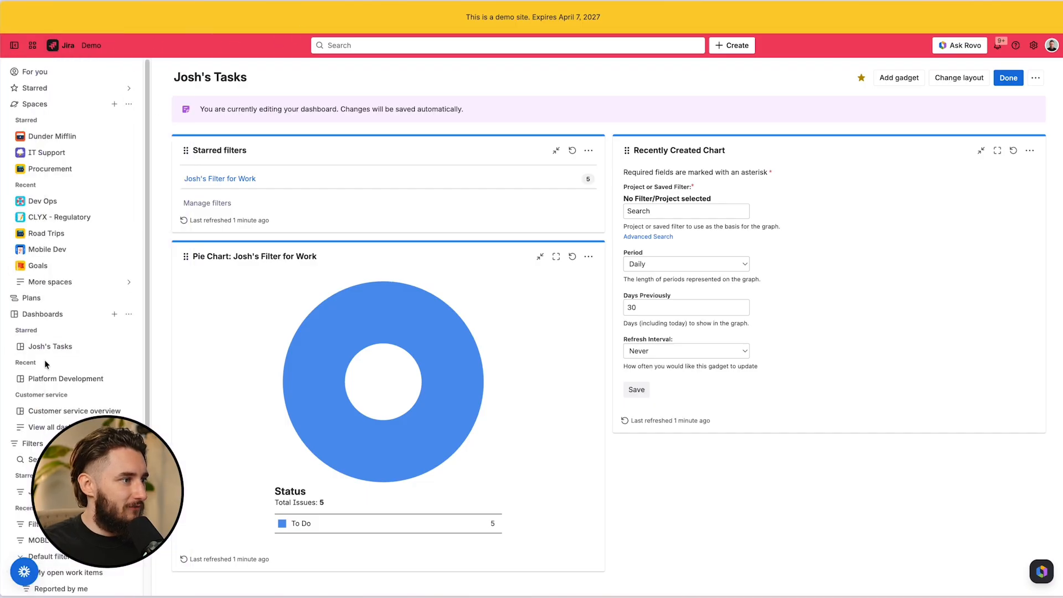
Collapse the Dashboards list and open the starred work filter in a new browser tab
{"action": "left_click", "coordinate": [13, 297]}
{"action": "left_click", "coordinate": [13, 299]}
{"action": "left_click", "coordinate": [13, 314]}
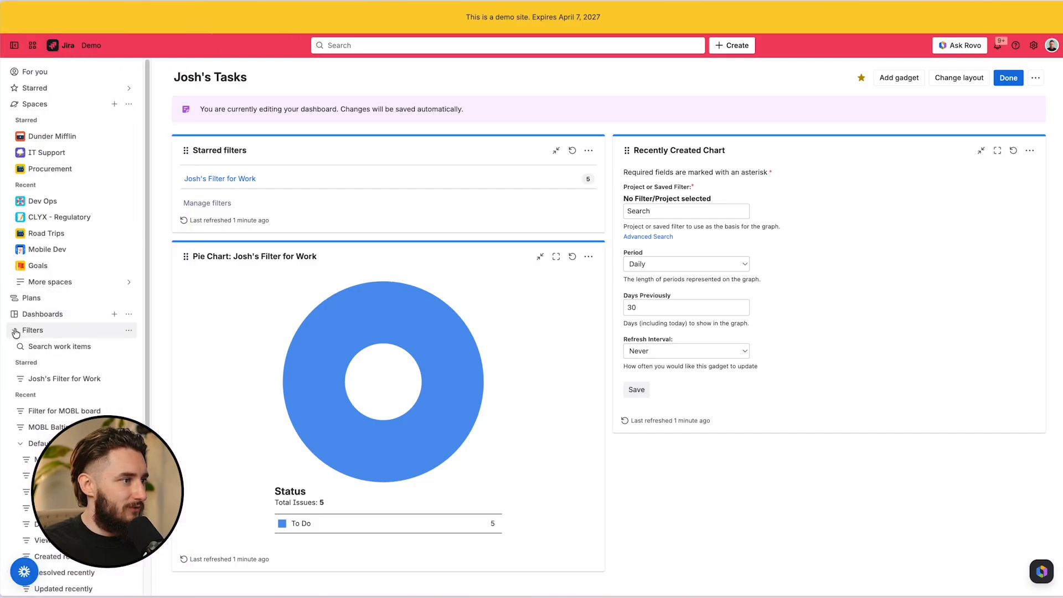
{"action": "mouse_move", "coordinate": [58, 280]}
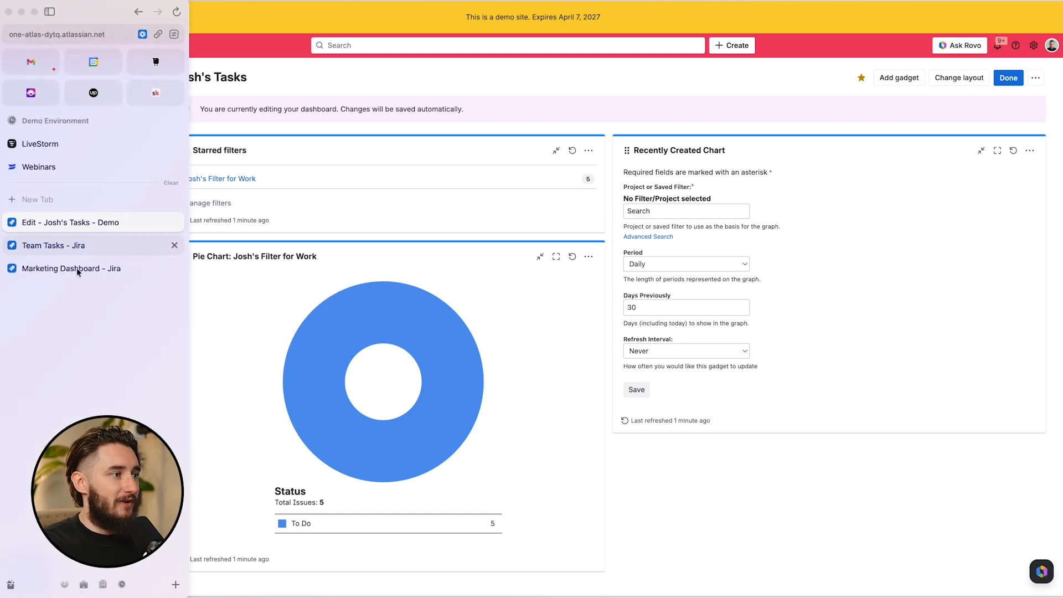
{"action": "left_click", "coordinate": [66, 383], "text": "super"}
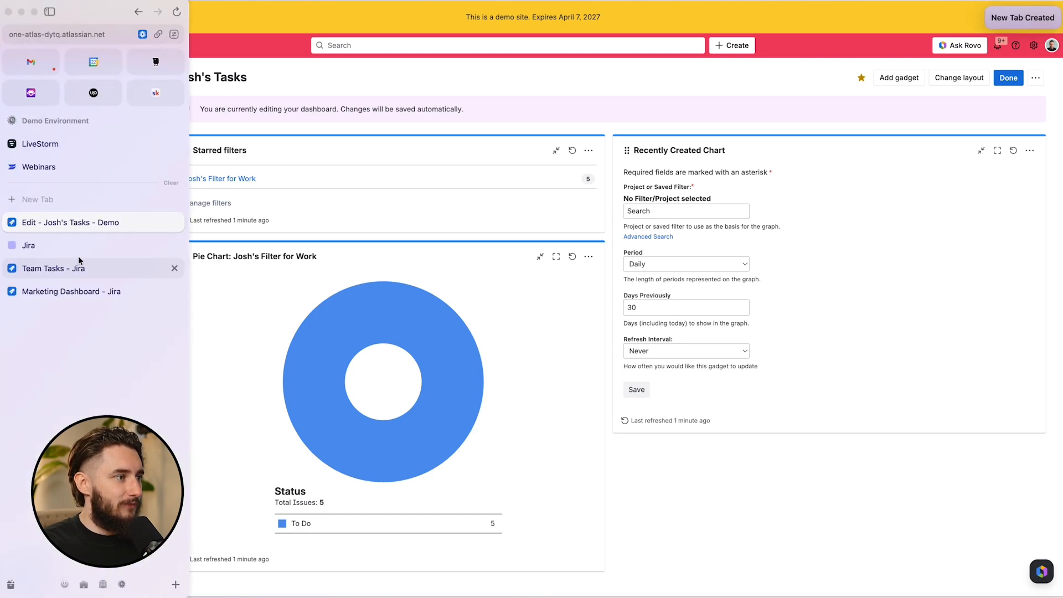
{"action": "left_click", "coordinate": [78, 244]}
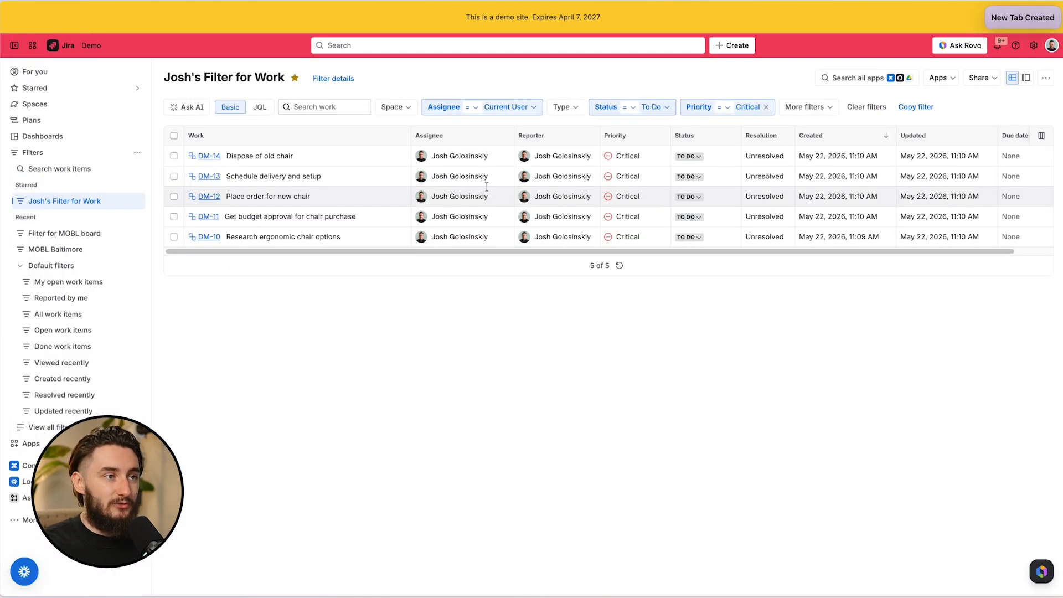
Clear the To Do status from the starred work filter's criteria and open its save options
{"action": "left_click", "coordinate": [663, 106]}
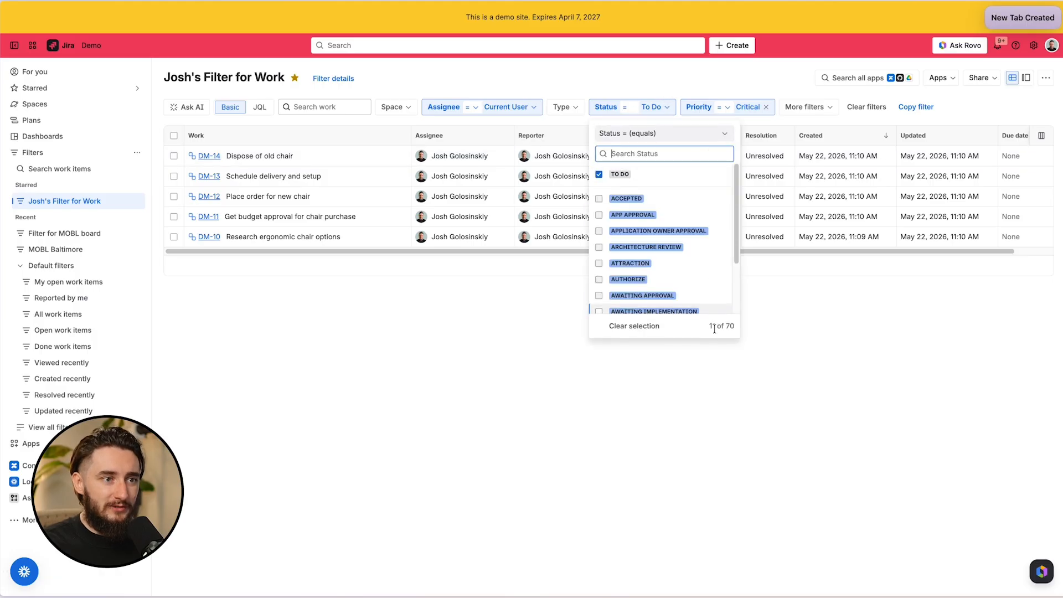
{"action": "left_click", "coordinate": [634, 326]}
{"action": "left_click", "coordinate": [845, 353]}
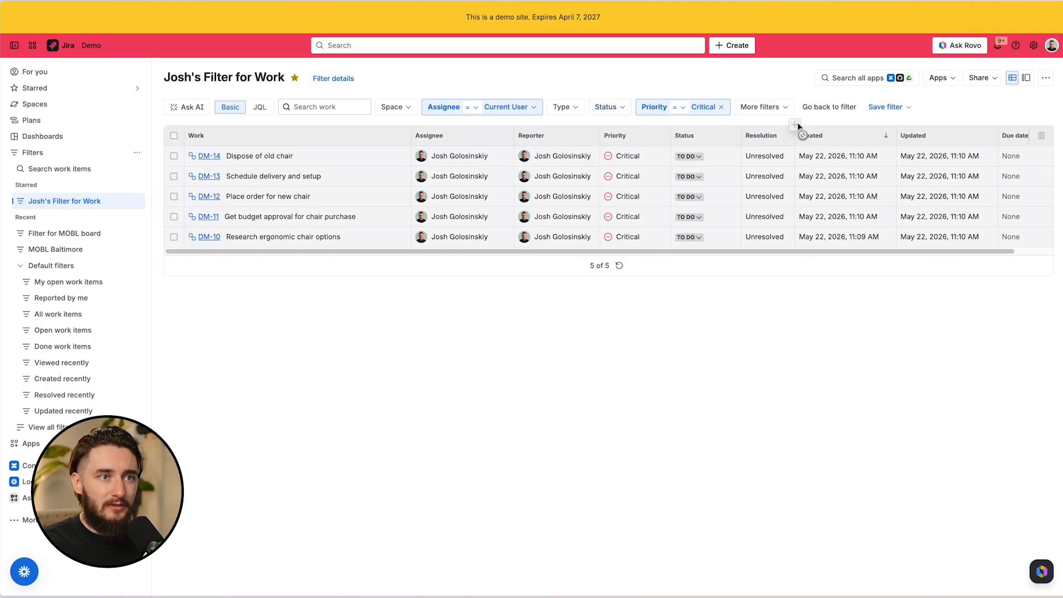
{"action": "left_click", "coordinate": [884, 108]}
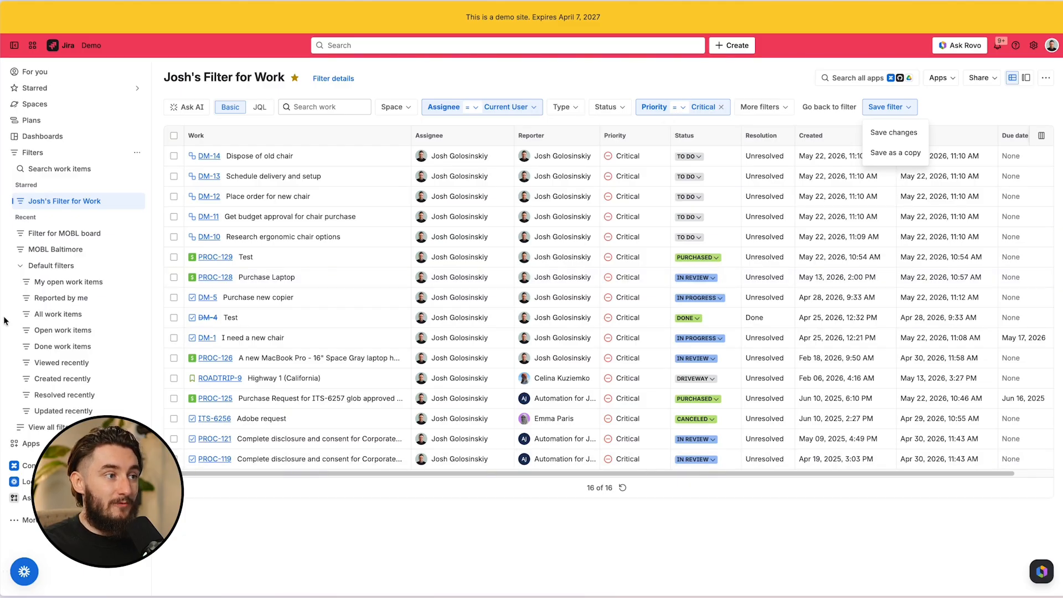
Configure the dashboard's Recently Created Chart with the starred work filter and a Daily period, save the gadget and reload the dashboard
{"action": "mouse_move", "coordinate": [2, 322]}
{"action": "left_click", "coordinate": [84, 224]}
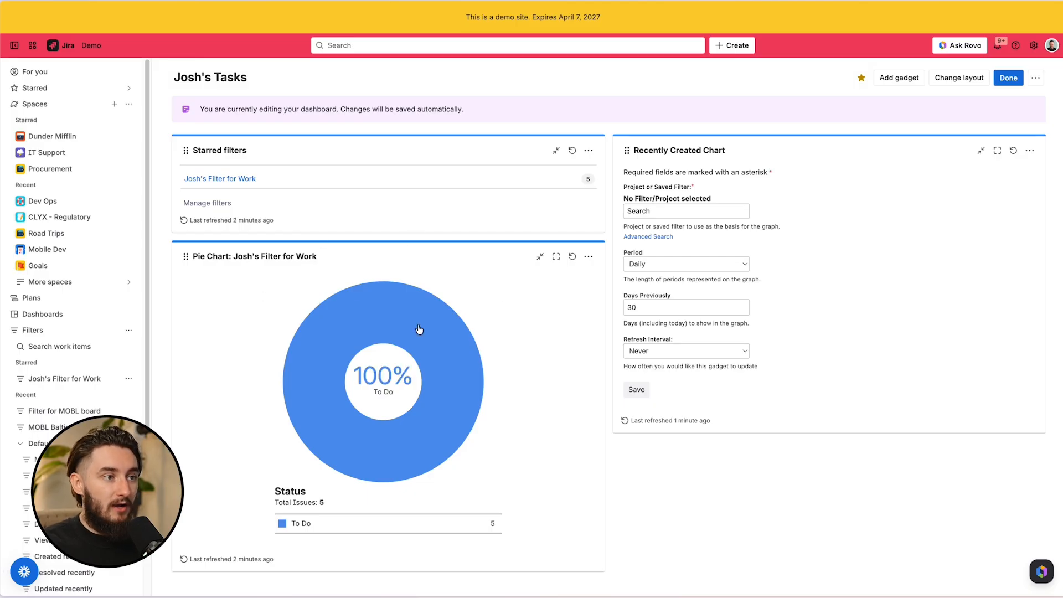
{"action": "left_click", "coordinate": [684, 211]}
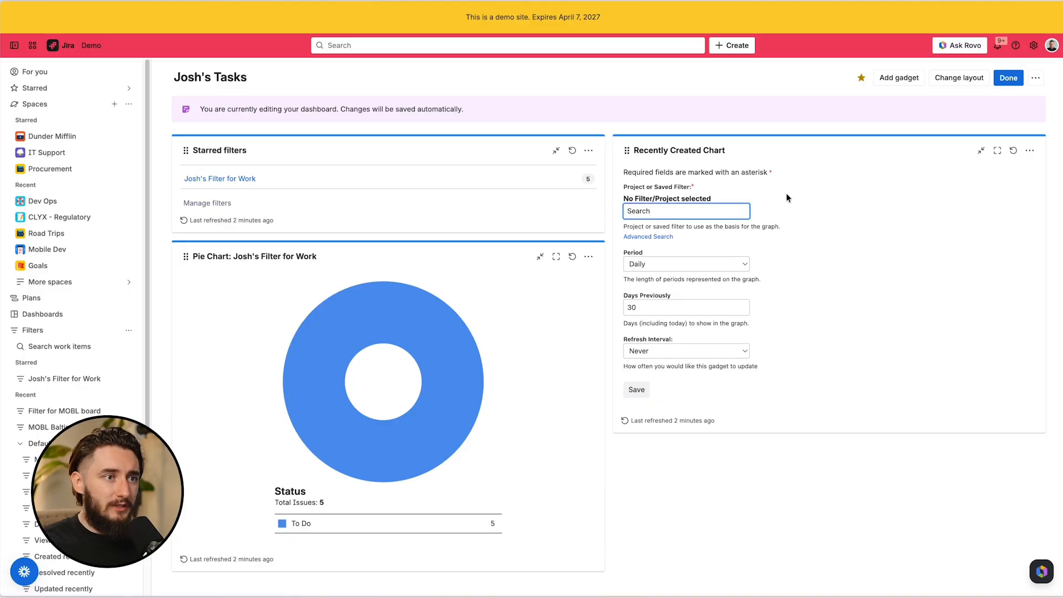
{"action": "type", "text": "josh"}
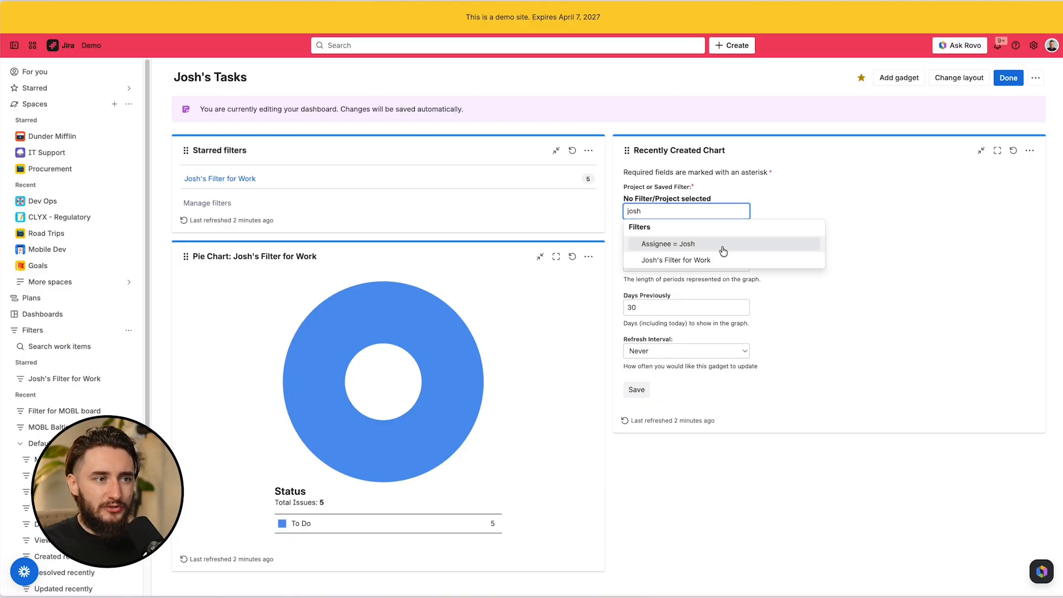
{"action": "left_click", "coordinate": [725, 262]}
{"action": "left_click", "coordinate": [676, 263]}
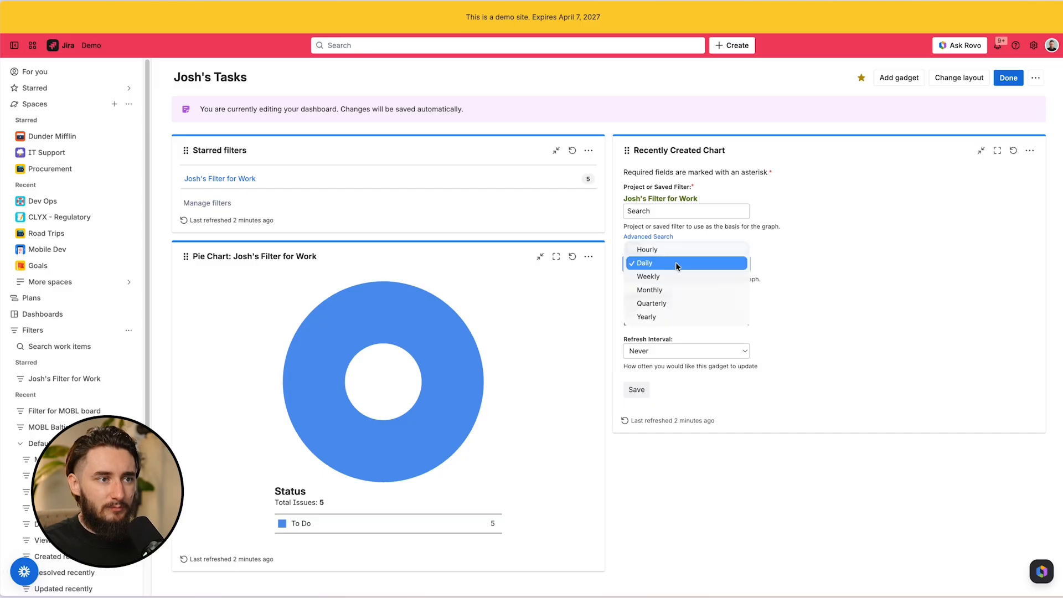
{"action": "left_click", "coordinate": [676, 263]}
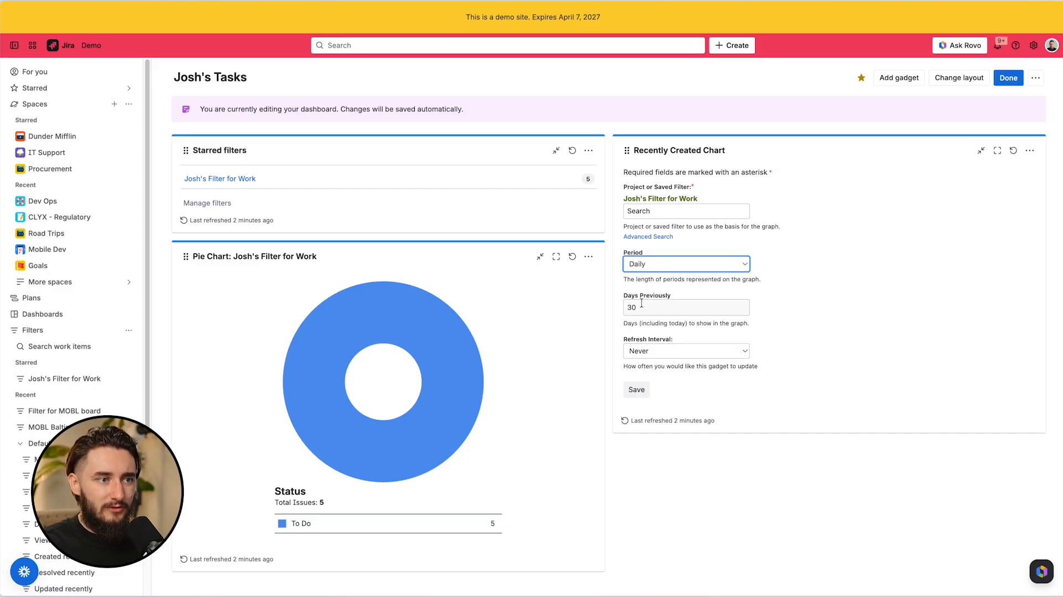
{"action": "left_click", "coordinate": [644, 390]}
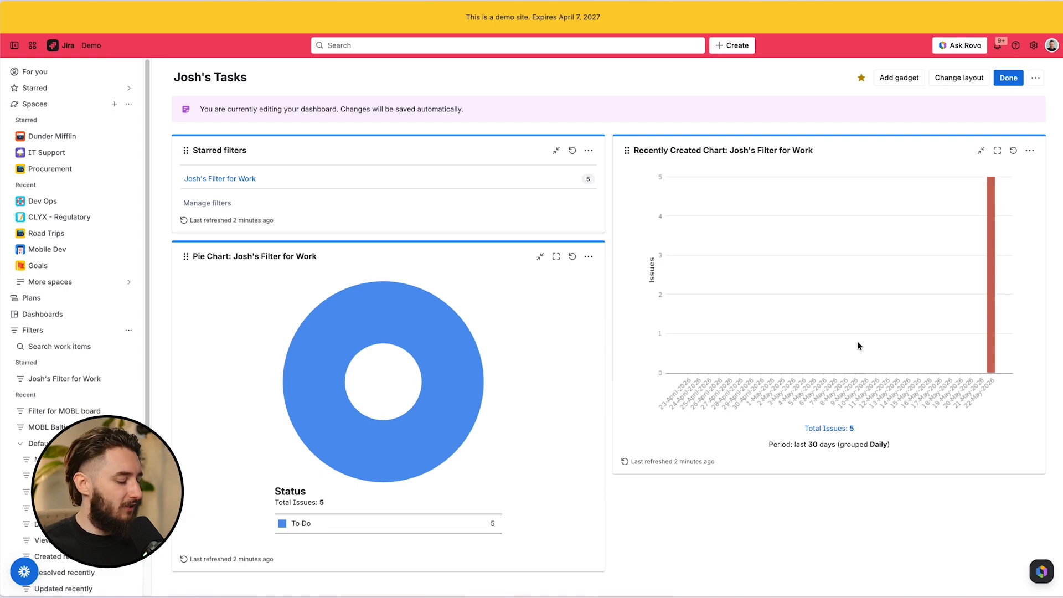
{"action": "key", "text": "super+r"}
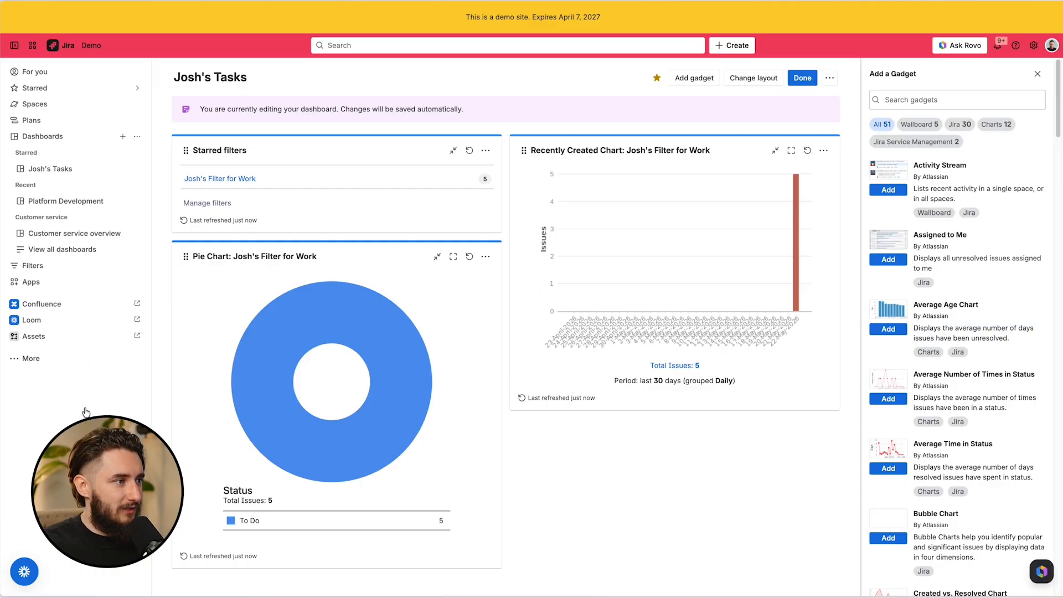
Return to the starred work filter and save the changed criteria to the existing filter
{"action": "mouse_move", "coordinate": [2, 306]}
{"action": "left_click", "coordinate": [83, 245]}
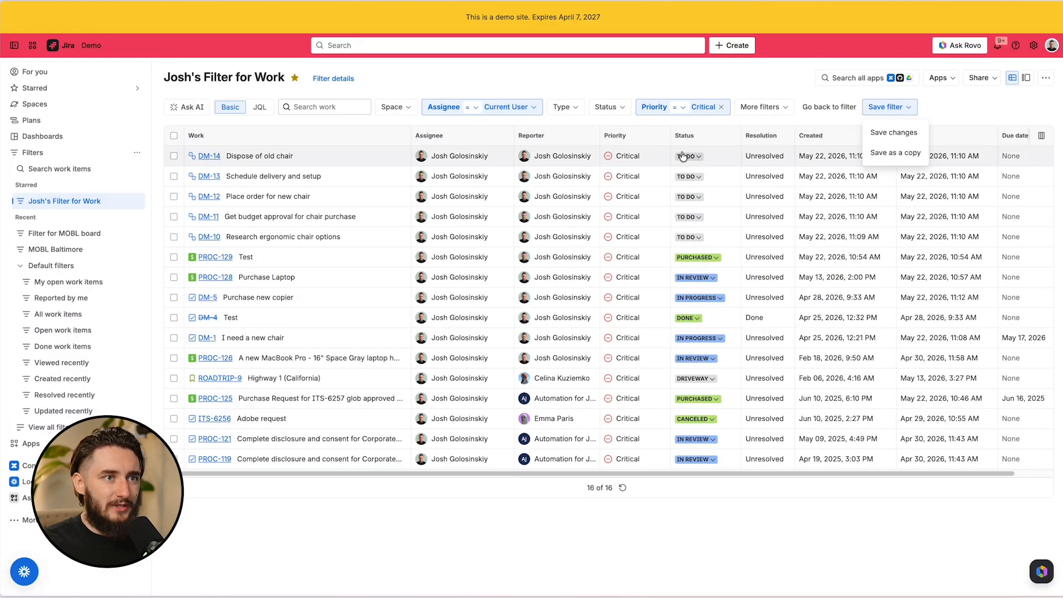
{"action": "left_click", "coordinate": [892, 132]}
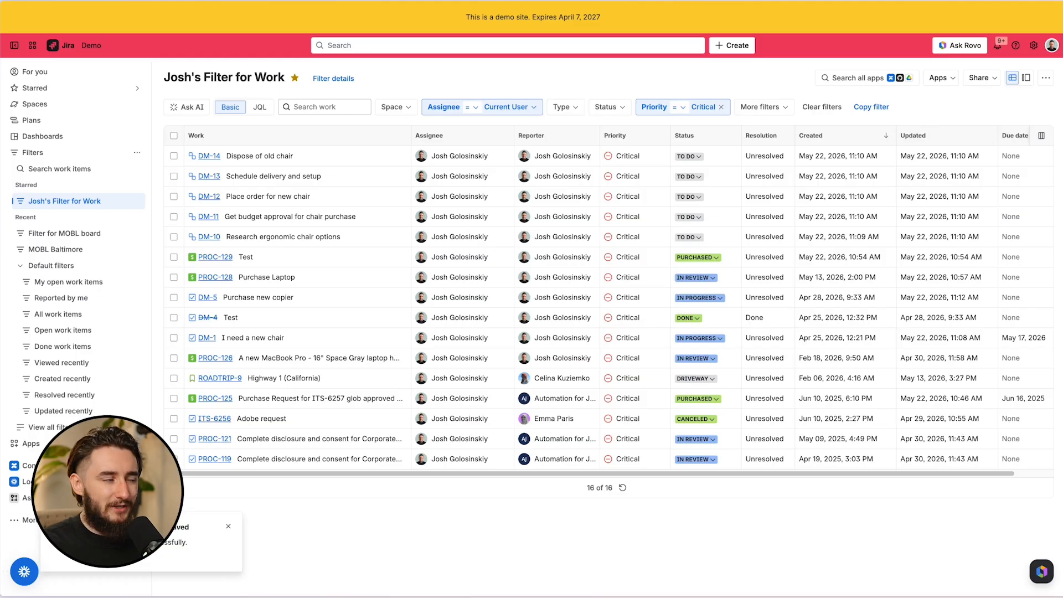
Reload the dashboard being edited and examine the Pie Chart's status breakdown
{"action": "mouse_move", "coordinate": [23, 246]}
{"action": "left_click", "coordinate": [61, 223]}
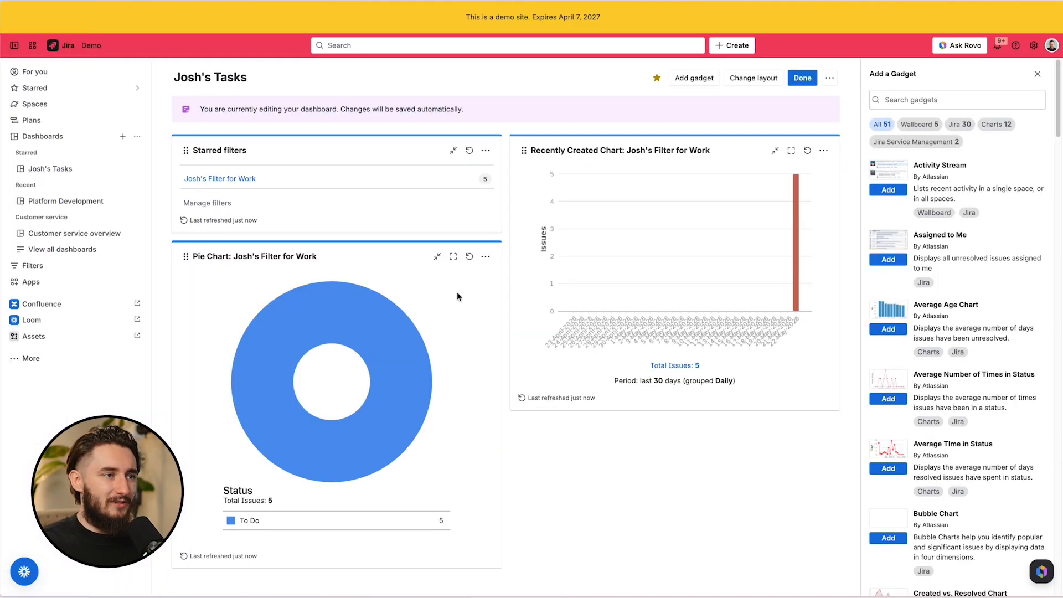
{"action": "key", "text": "super+r"}
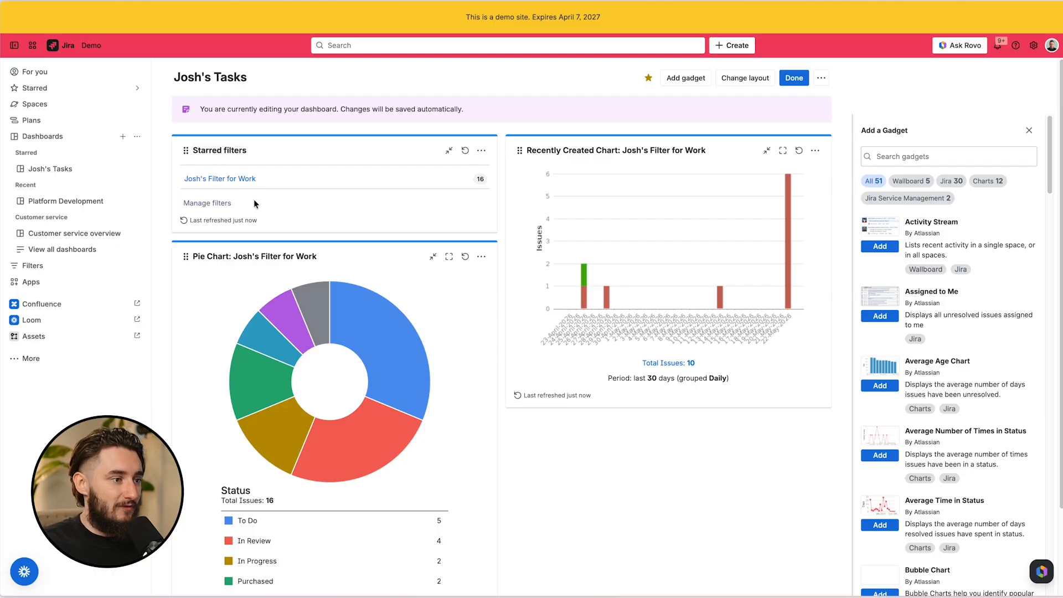
{"action": "scroll", "coordinate": [304, 274], "scroll_direction": "down", "scroll_amount": 2}
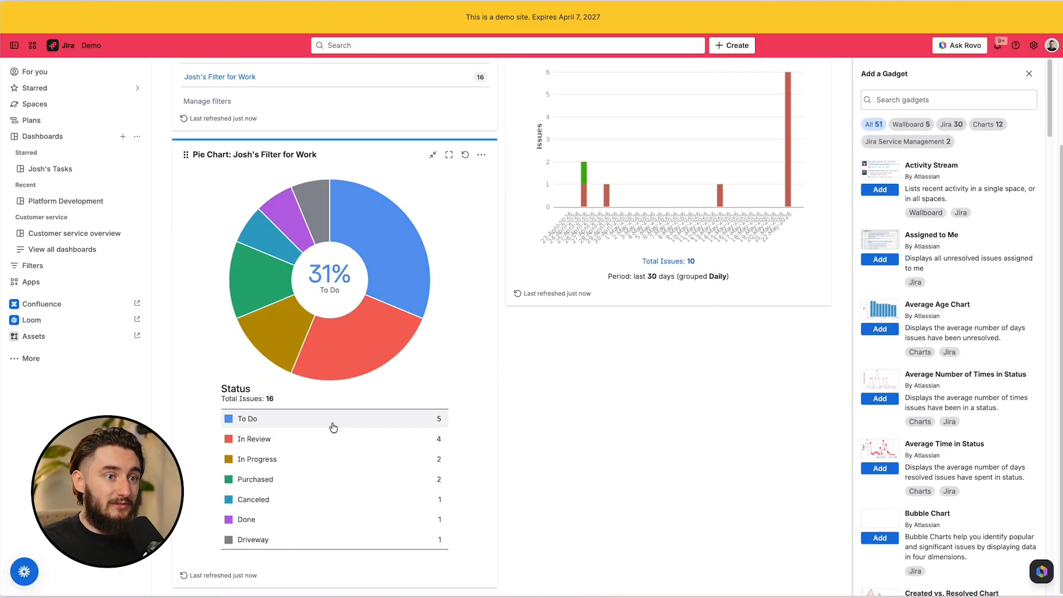
Finish editing the personal tasks dashboard and return it to view mode
{"action": "scroll", "coordinate": [807, 231], "scroll_direction": "up", "scroll_amount": 2}
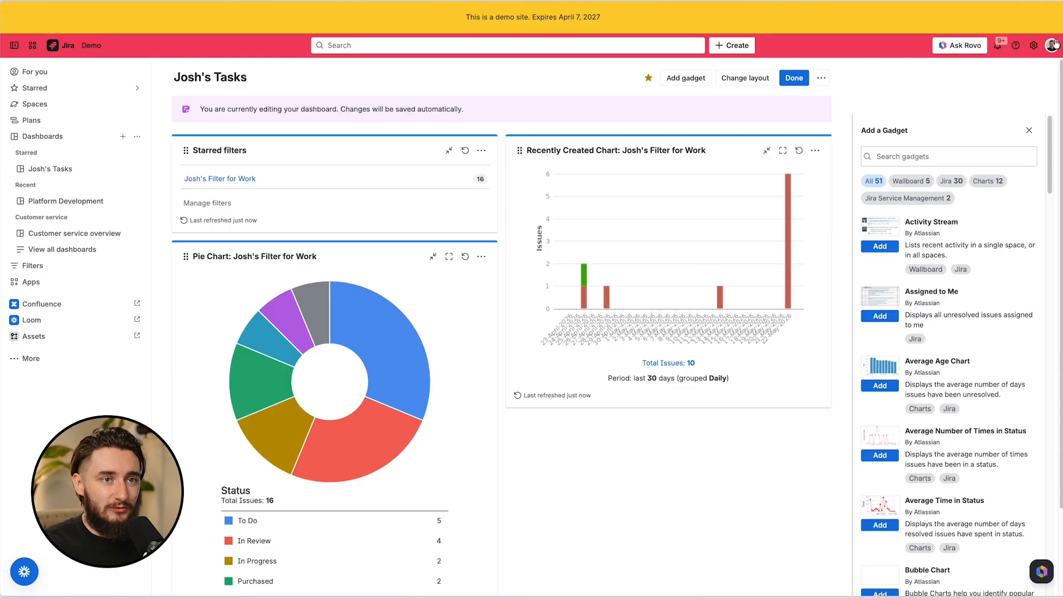
{"action": "left_click", "coordinate": [794, 78]}
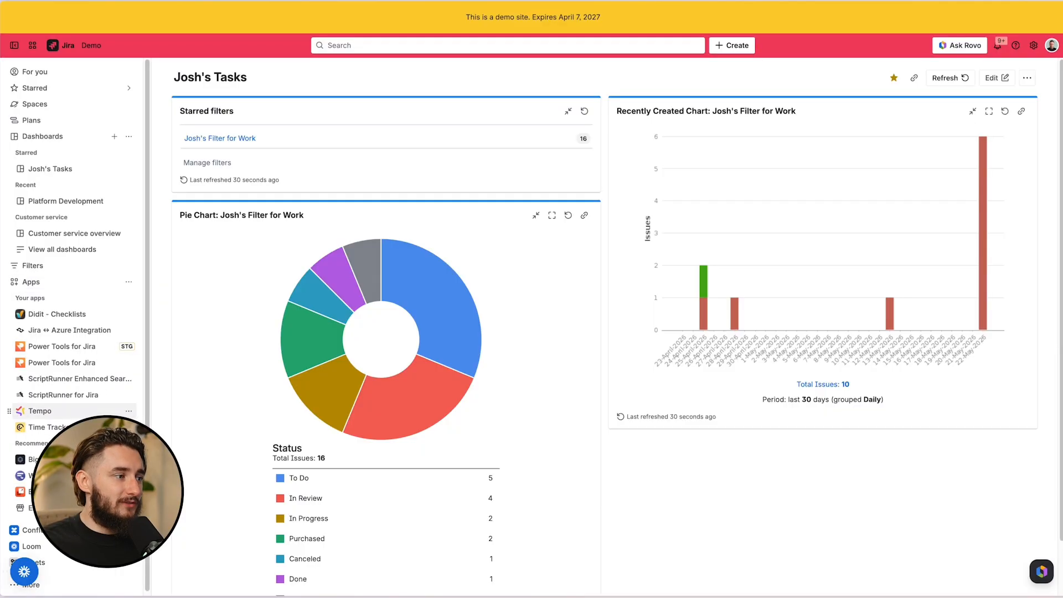
Open the Jira marketplace, search its apps for "dashboard" and browse the results
{"action": "left_click", "coordinate": [24, 508]}
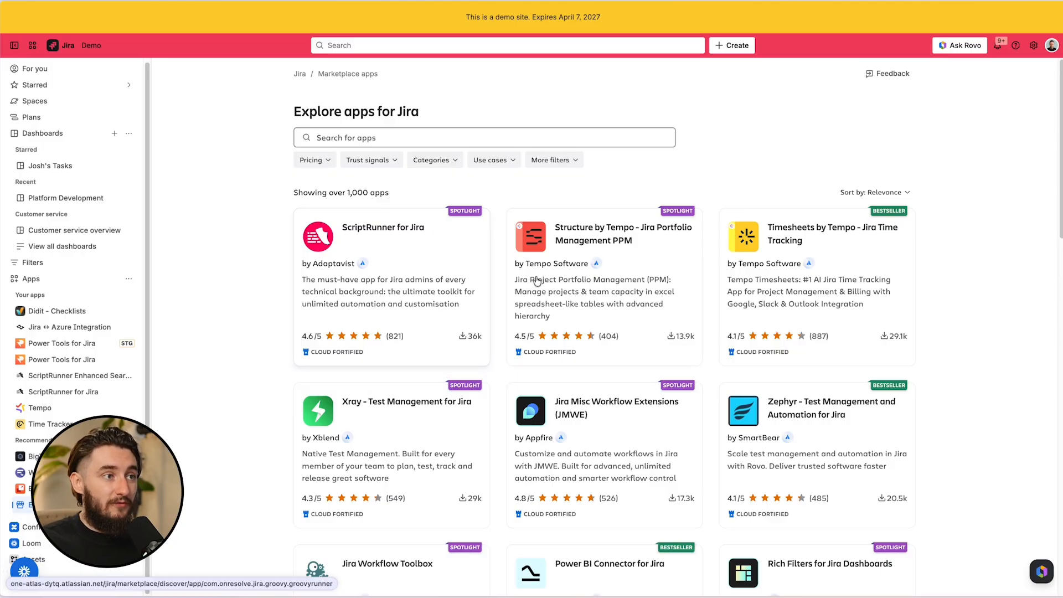
{"action": "left_click", "coordinate": [510, 140]}
{"action": "type", "text": "dashboard"}
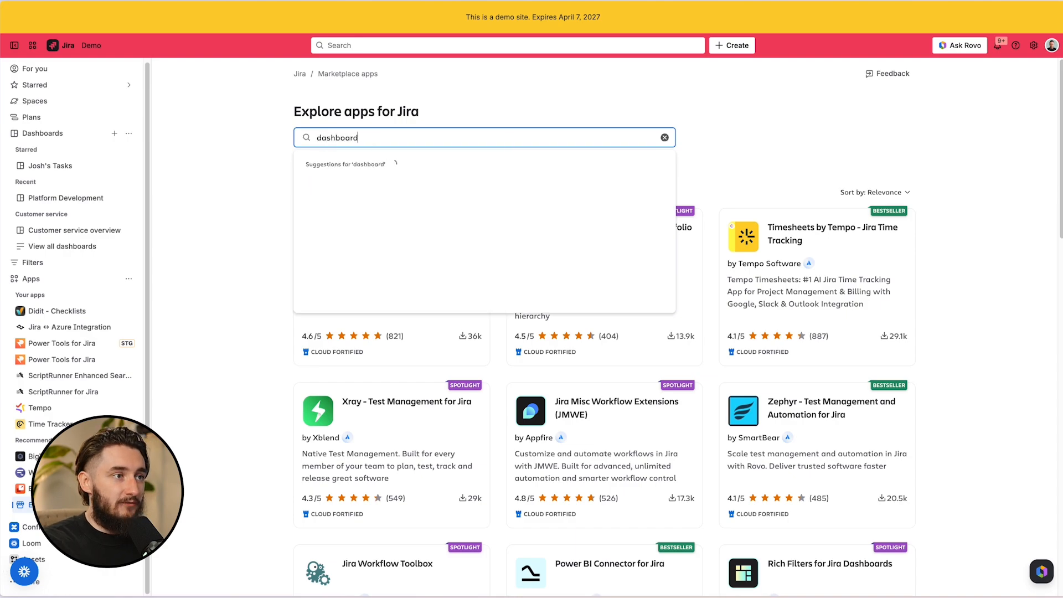
{"action": "key", "text": "Return"}
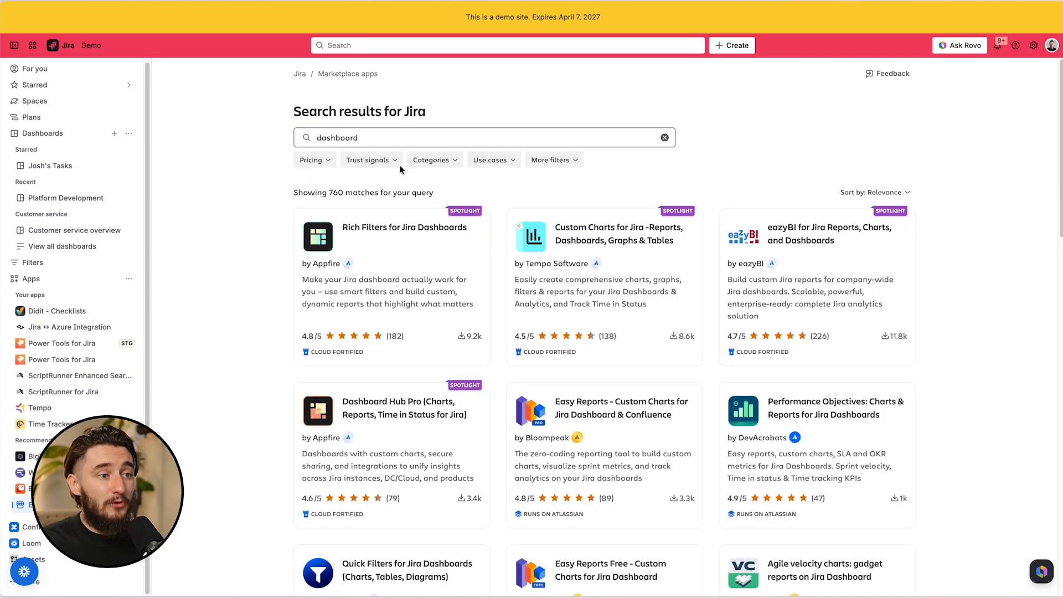
{"action": "scroll", "coordinate": [448, 223], "scroll_direction": "down", "scroll_amount": 10}
{"action": "scroll", "coordinate": [458, 249], "scroll_direction": "up", "scroll_amount": 10}
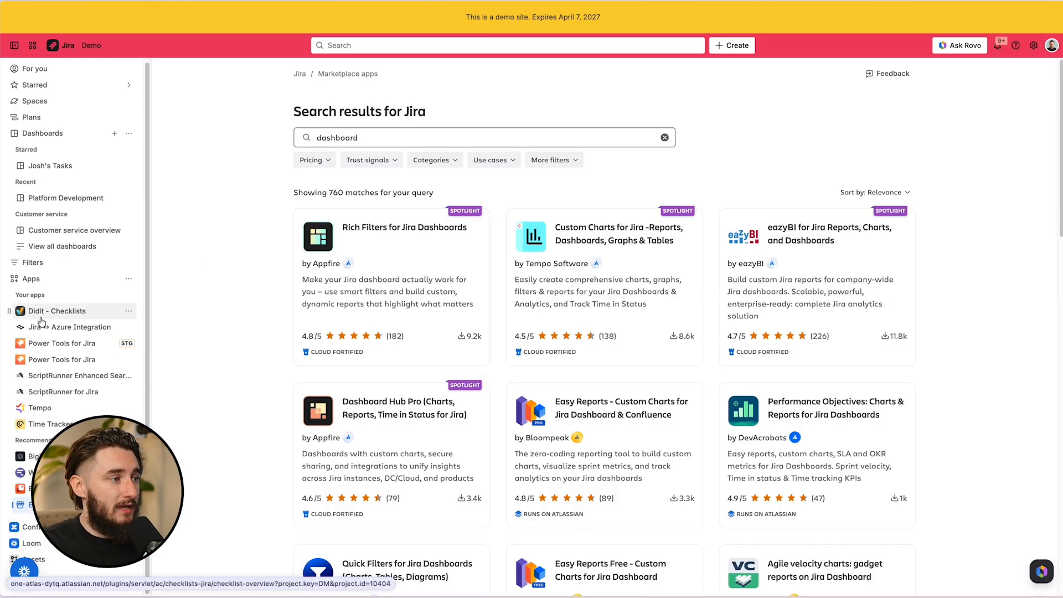
Switch to the already open Team Tasks dashboard, and from there to the open Marketing Dashboard
{"action": "mouse_move", "coordinate": [3, 310]}
{"action": "left_click", "coordinate": [84, 269]}
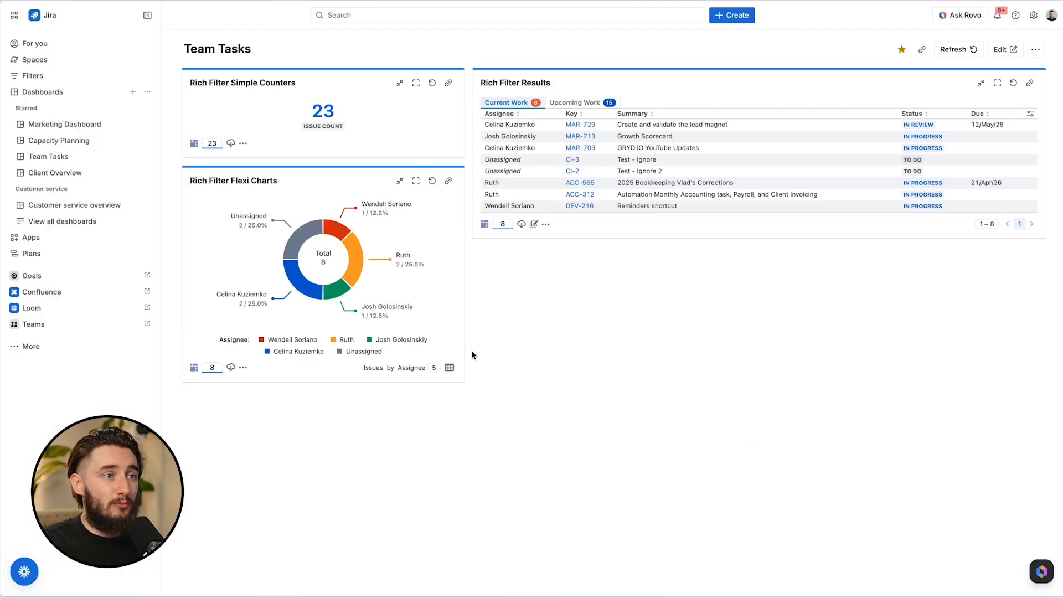
{"action": "left_click", "coordinate": [119, 285]}
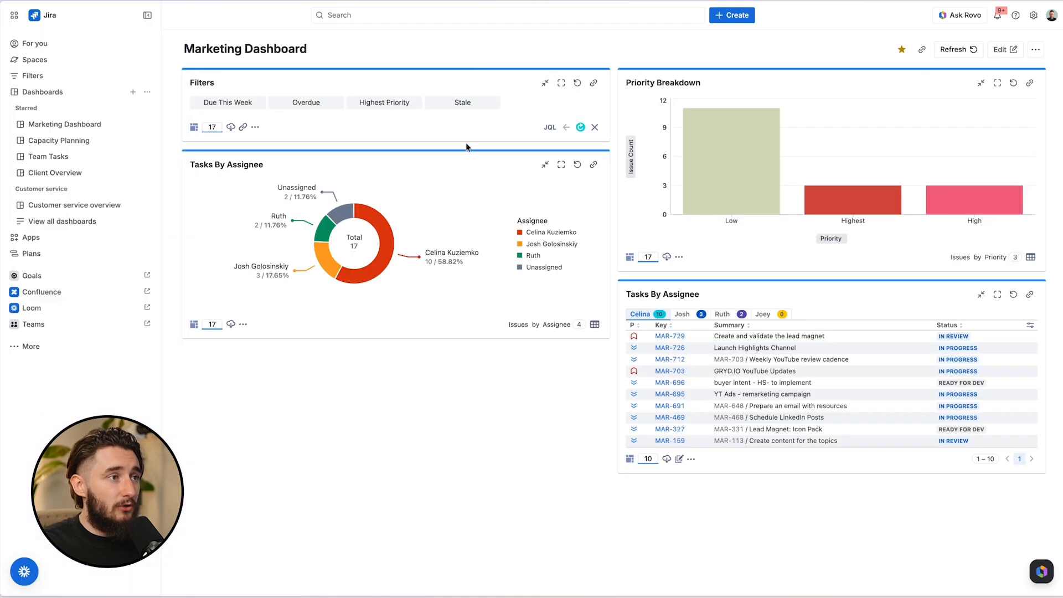
Filter the Marketing Dashboard's gadgets by Overdue work, and replace that with the Stale filter
{"action": "left_click", "coordinate": [315, 105]}
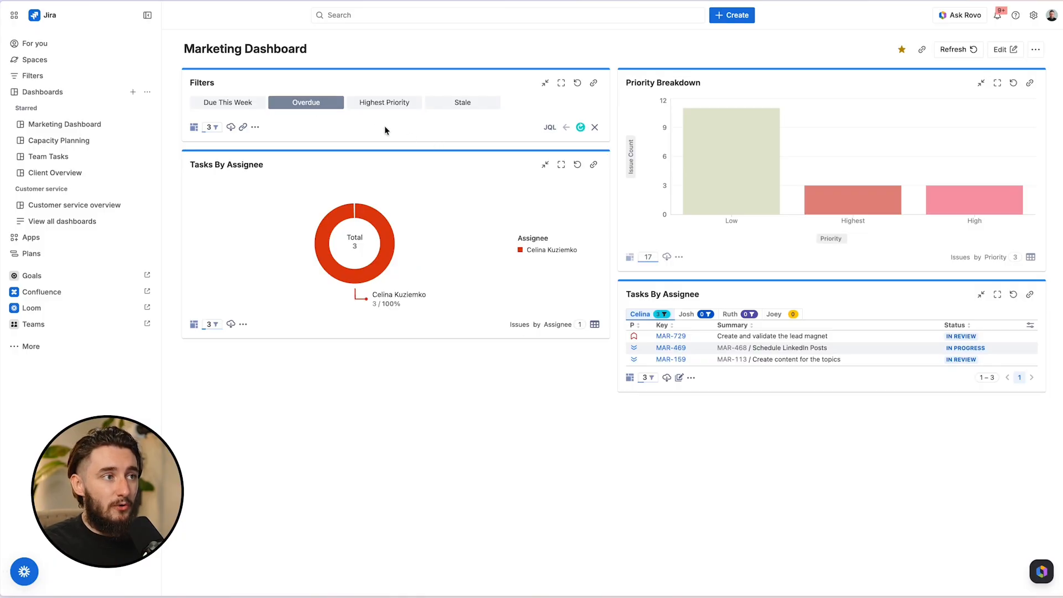
{"action": "left_click", "coordinate": [296, 108]}
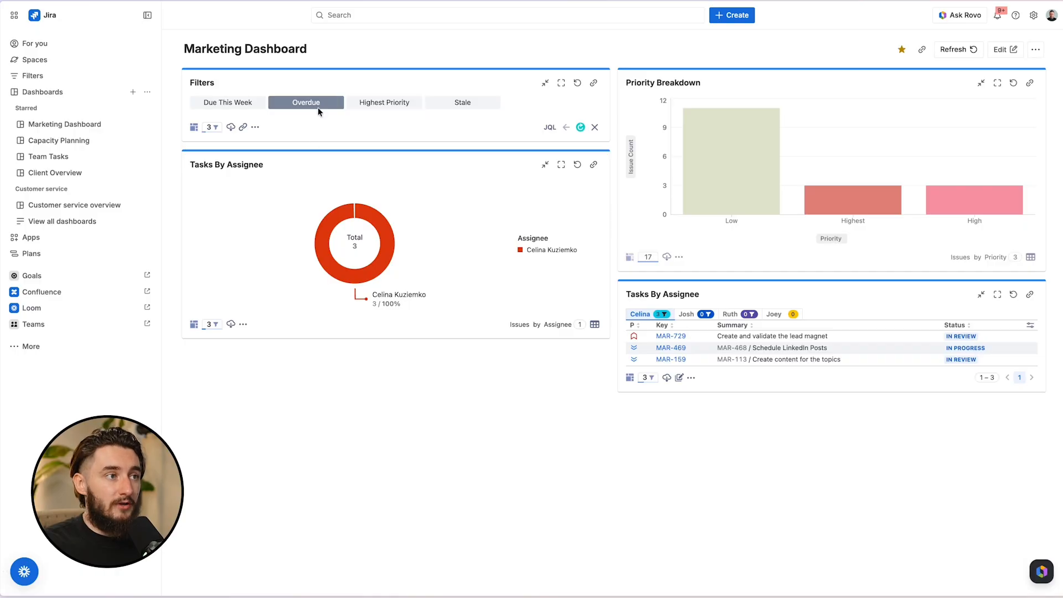
{"action": "left_click", "coordinate": [449, 103]}
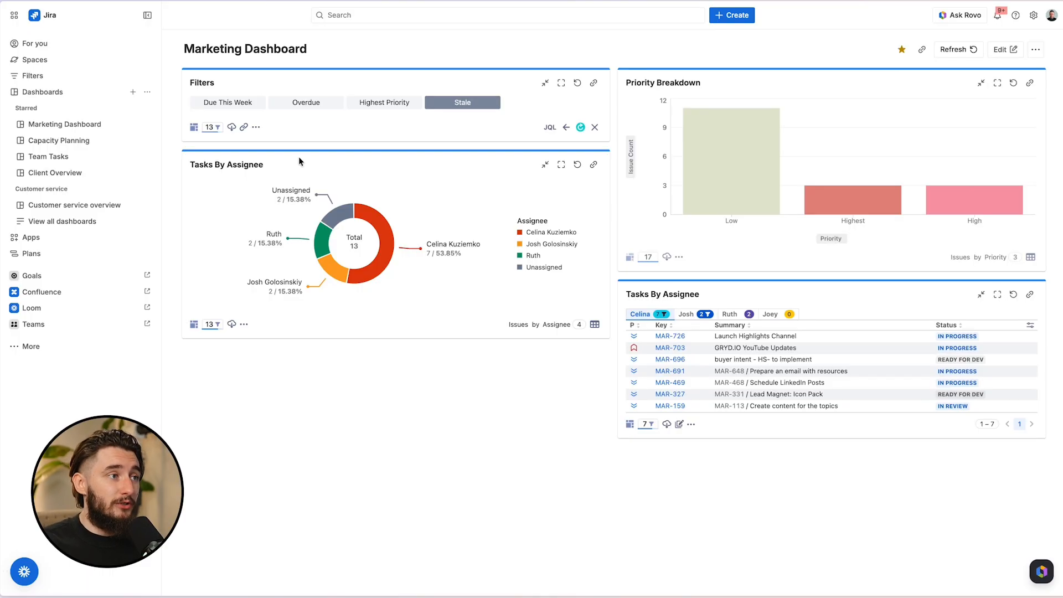
Return to the demo site's marketplace results and open the starred personal tasks dashboard from there
{"action": "mouse_move", "coordinate": [3, 221]}
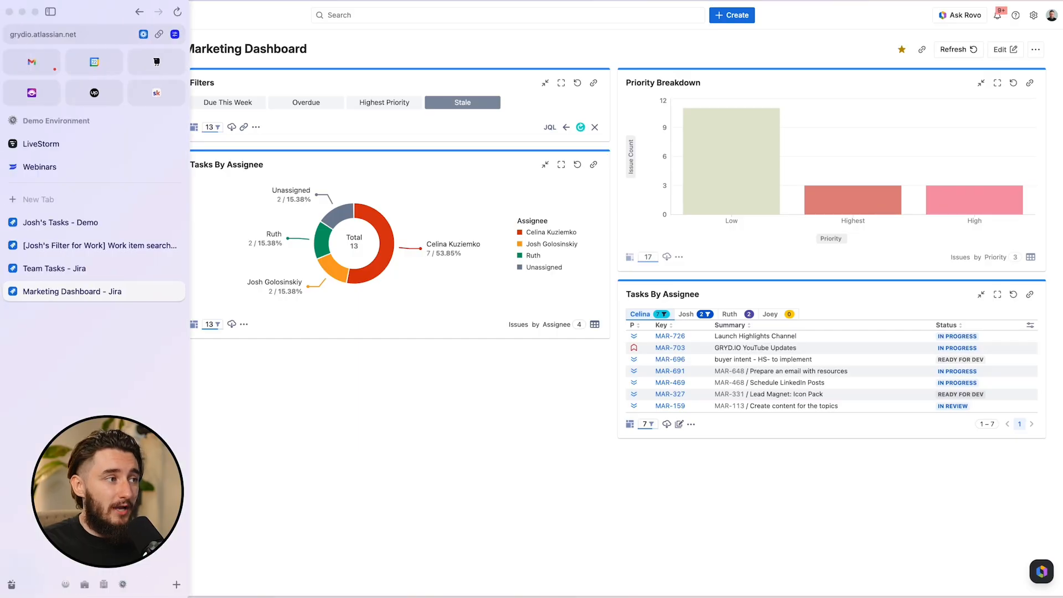
{"action": "left_click", "coordinate": [100, 245]}
{"action": "left_click", "coordinate": [58, 222]}
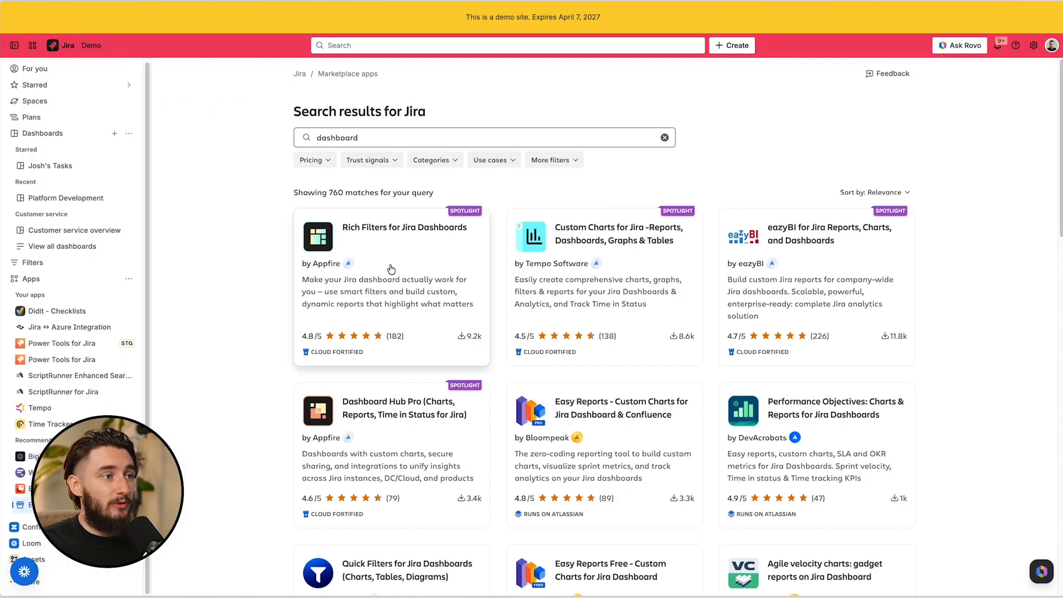
{"action": "left_click", "coordinate": [71, 170]}
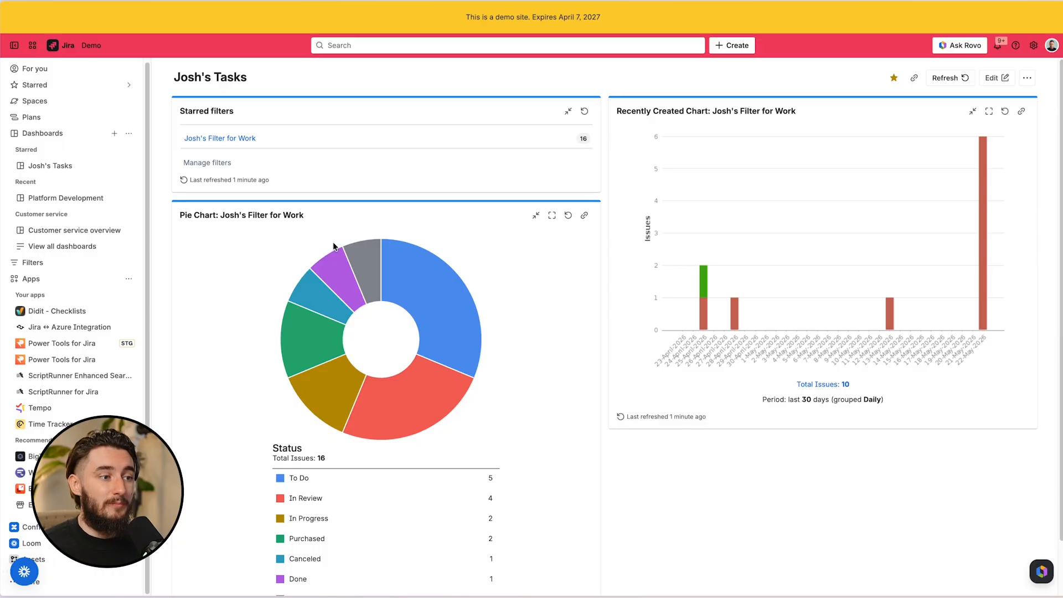
Switch back to the open Team Tasks dashboard with the Rich Filter gadgets
{"action": "mouse_move", "coordinate": [57, 290]}
{"action": "left_click", "coordinate": [56, 269]}
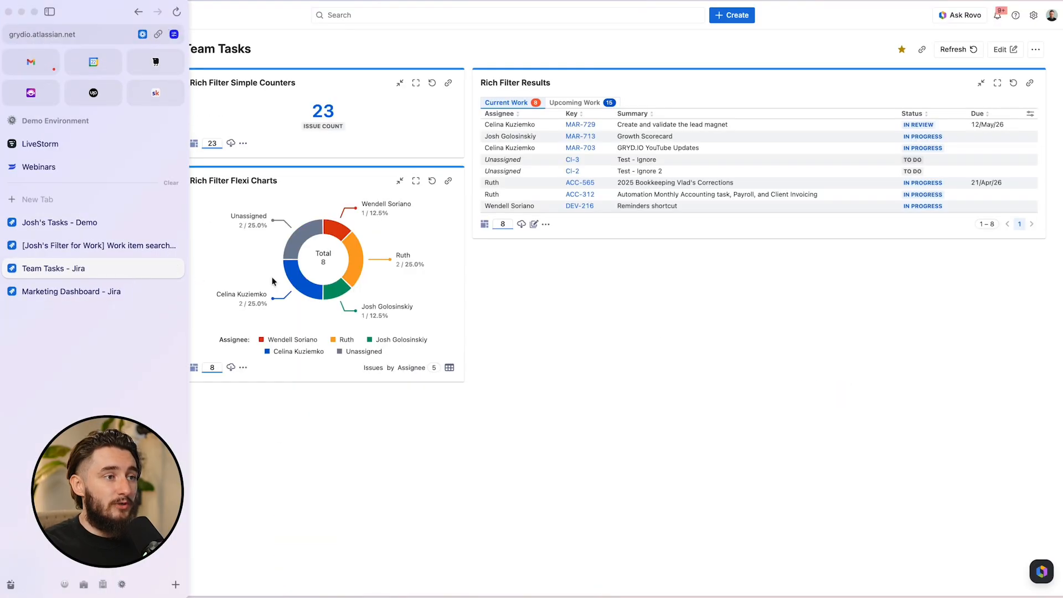